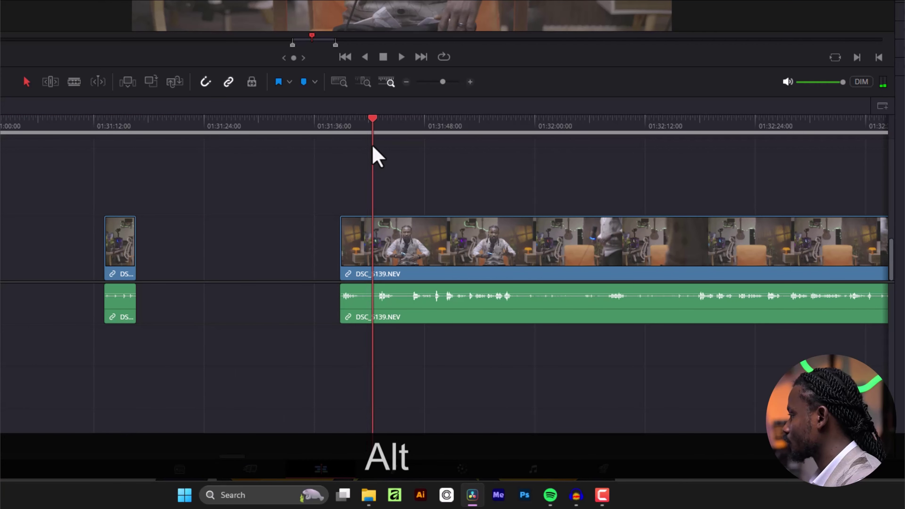
Split the long DSC_5139.NEV clip at the playhead and move both pieces directly behind the short empty-chair clip.
key("ctrl")
key("ctrl+b")
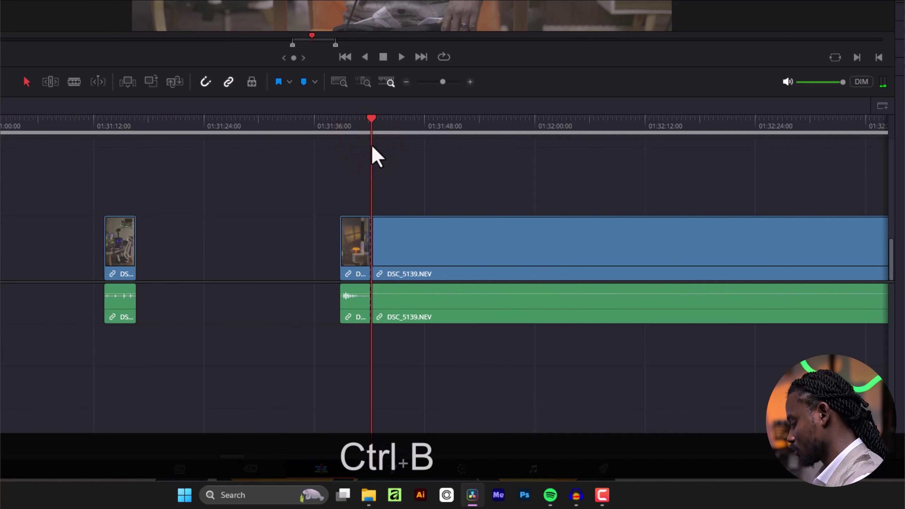
left_click_drag(359, 257, 156, 261)
left_click_drag(436, 250, 228, 249)
key("Up")
key("Up")
left_click(103, 150)
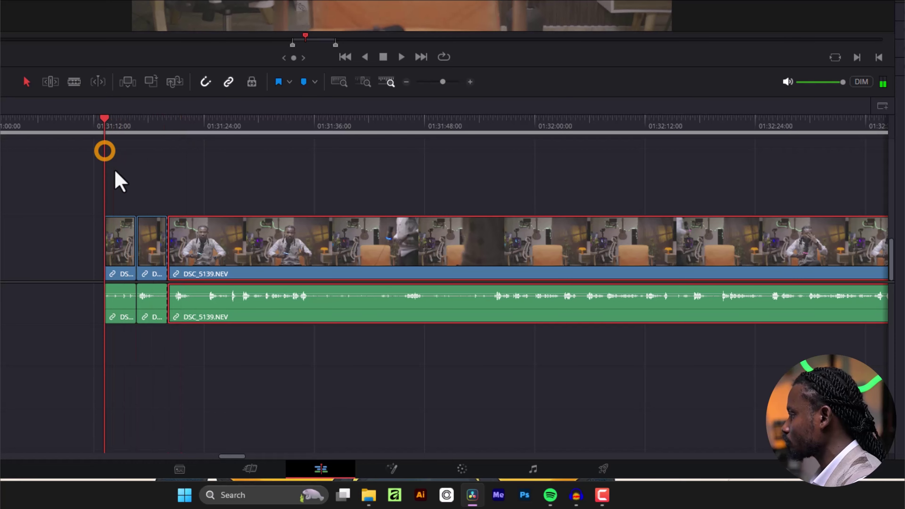
Duplicate the short clip of the seated man onto the Video 2 track and delete the duplicate's audio.
scroll(174, 242, "up", 6)
scroll(182, 417, "right", 2)
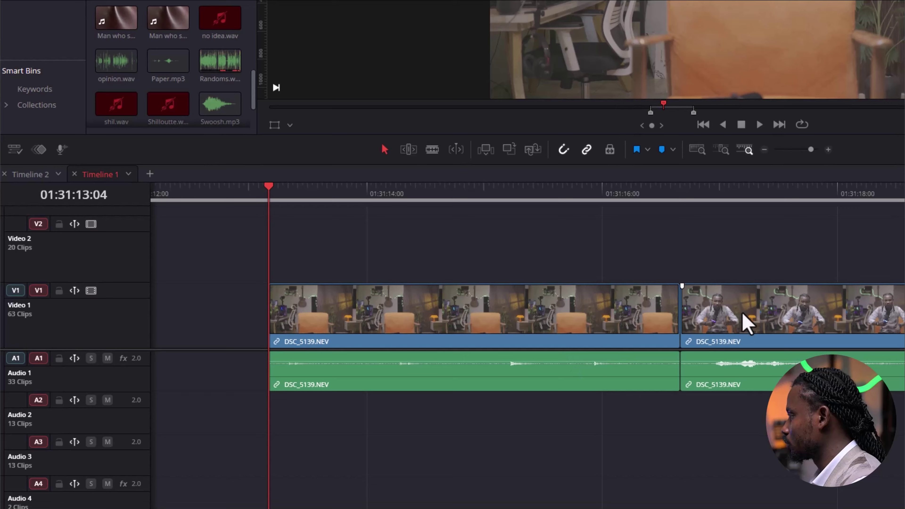
left_click(744, 314)
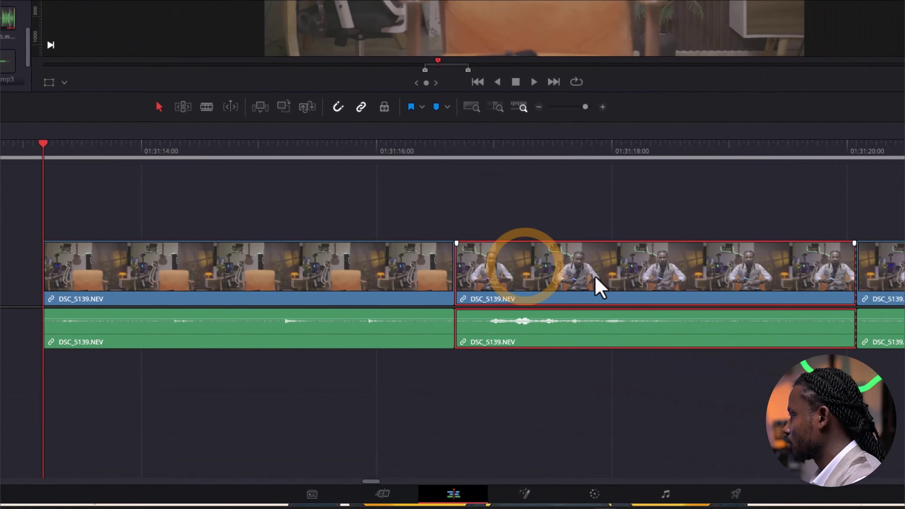
left_click_drag(782, 317, 784, 271)
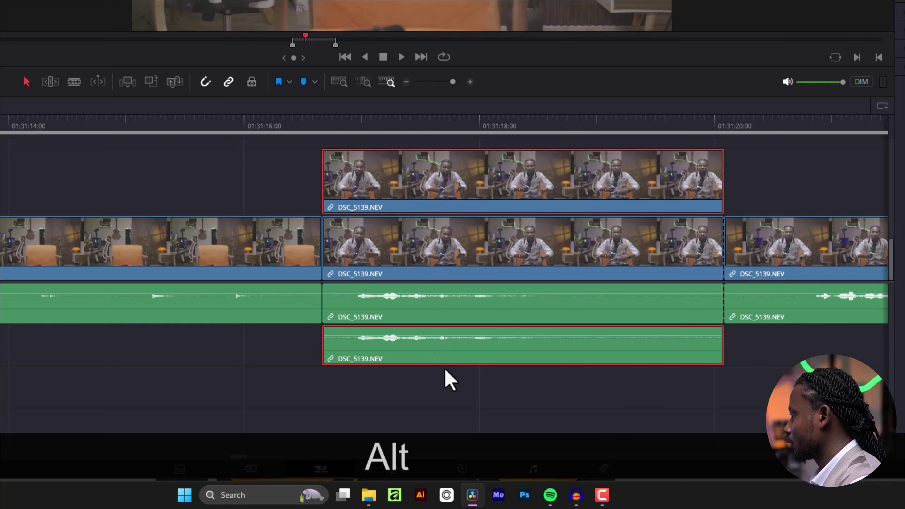
left_click(457, 330, "alt")
key("BackSpace")
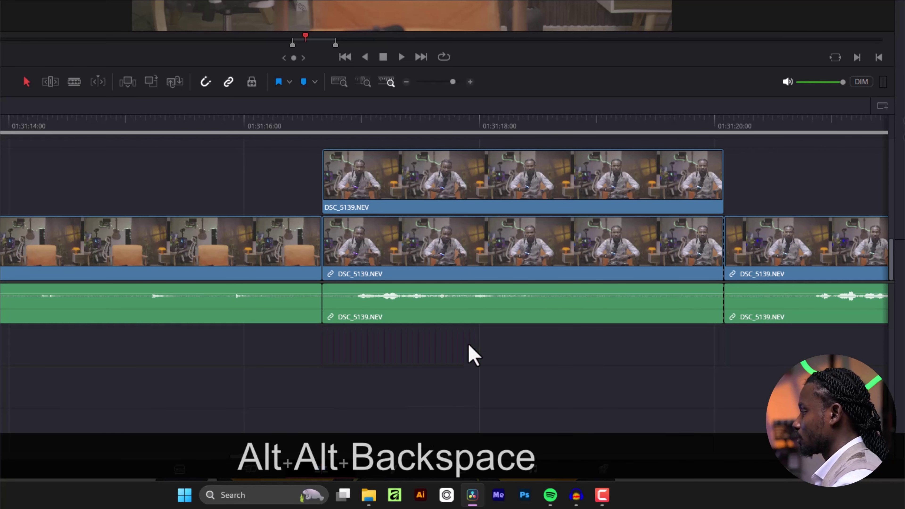
Move the seated-man clip and its duplicate up one video track, starting slightly before the empty-chair clip ends.
scroll(485, 256, "down", 3)
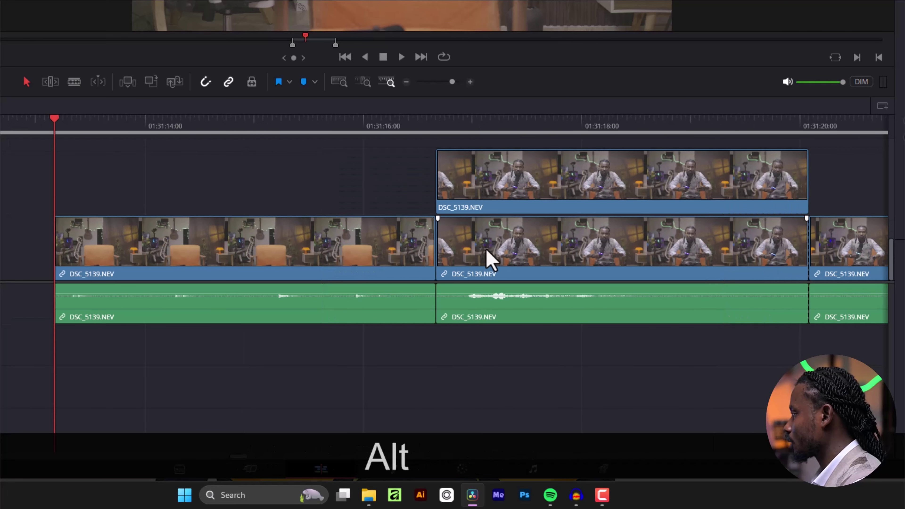
scroll(274, 416, "right", 5)
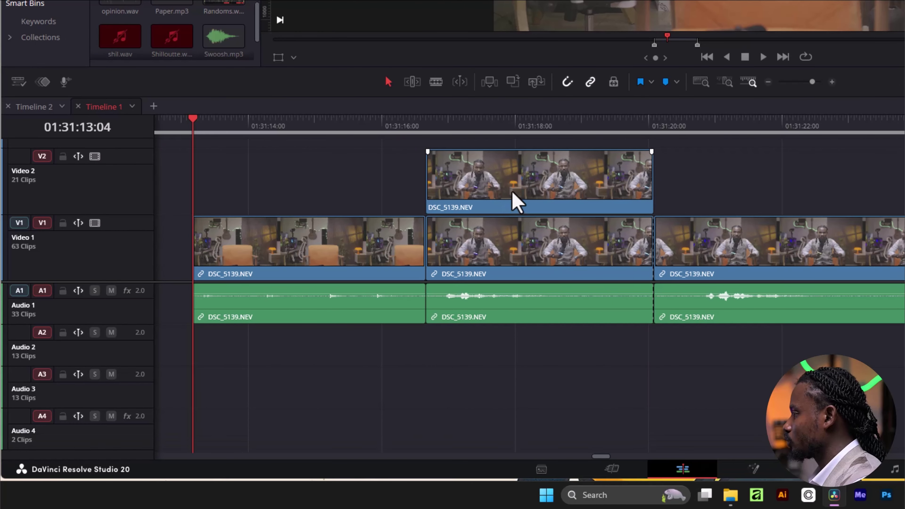
left_click(494, 246)
left_click(500, 186, "shift")
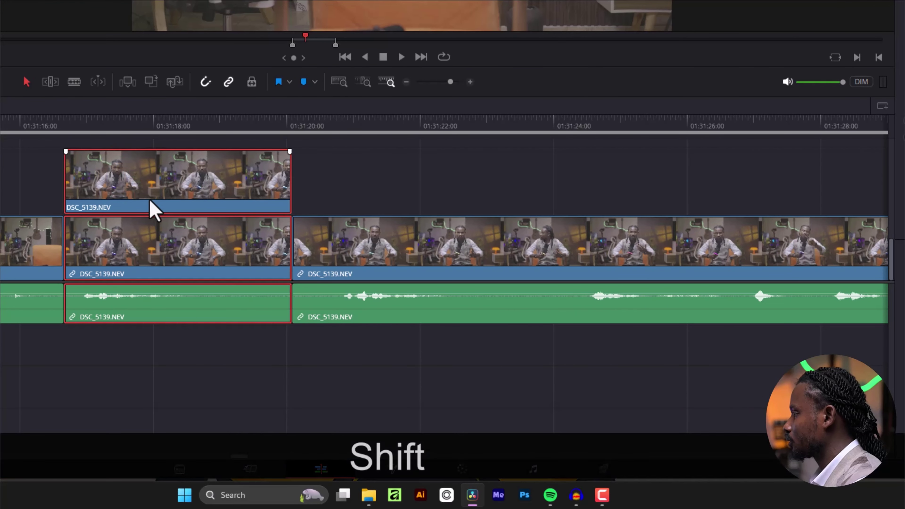
left_click_drag(153, 210, 163, 182)
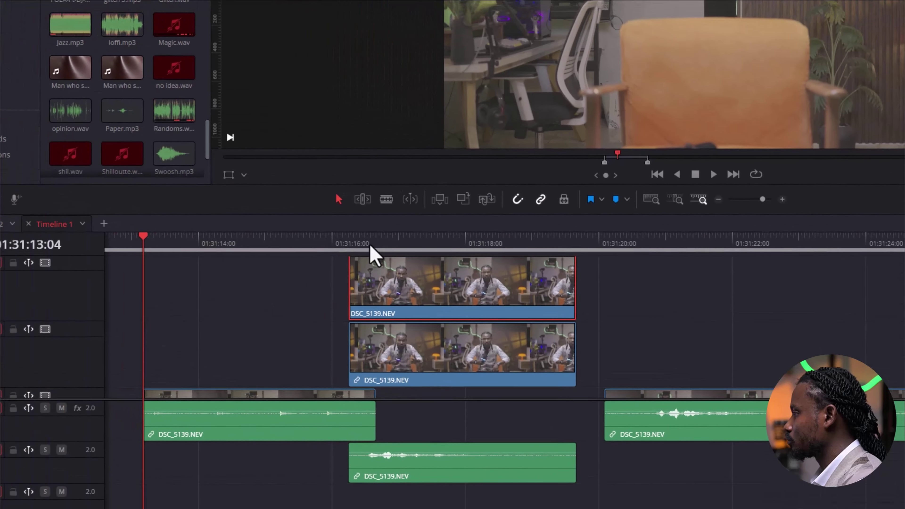
Turn the topmost duplicate clip into a freeze frame of its first frame through Change Clip Speed.
left_click(350, 238)
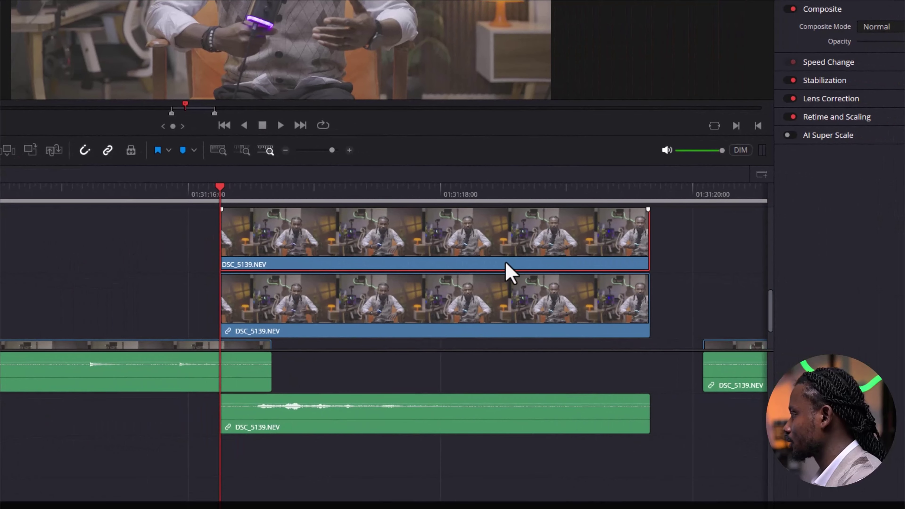
scroll(524, 264, "up", 3)
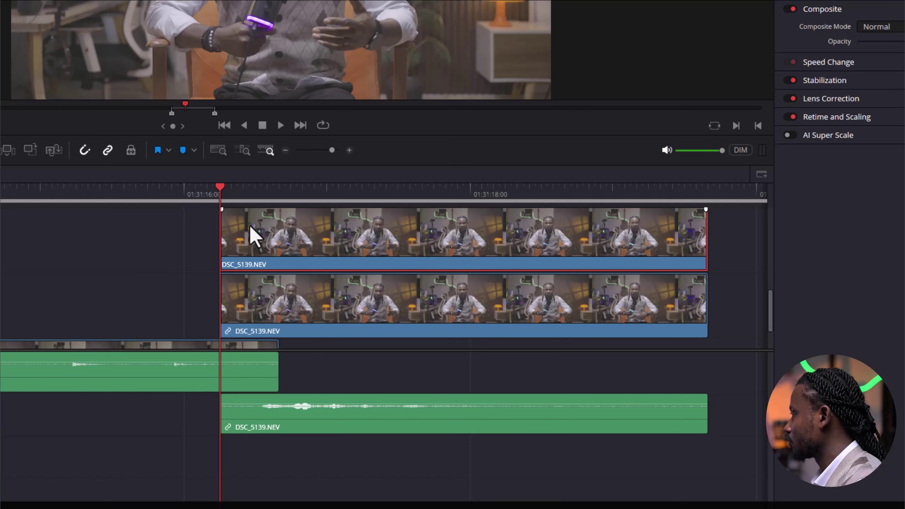
right_click(250, 246)
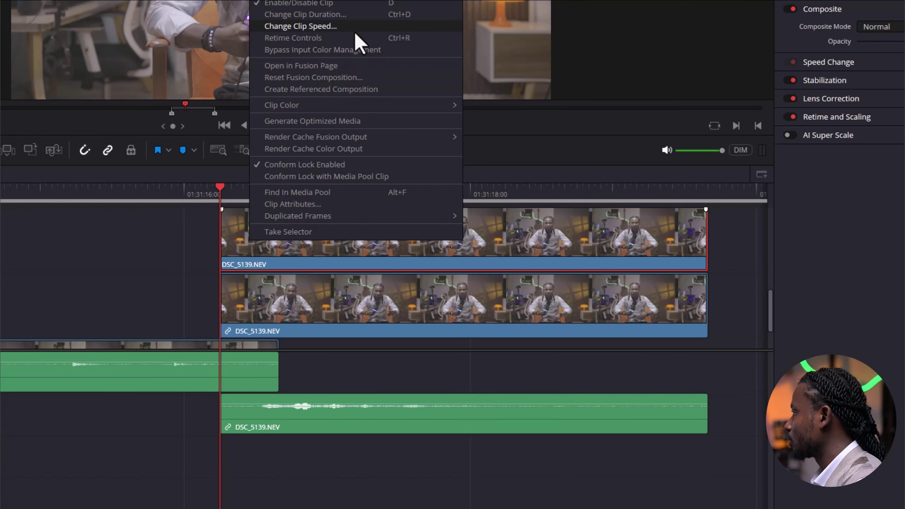
left_click(362, 27)
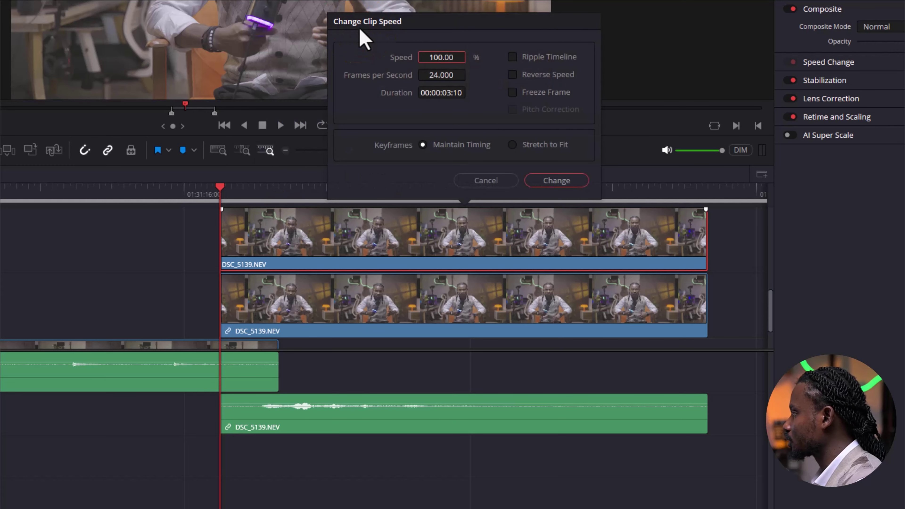
left_click(526, 93)
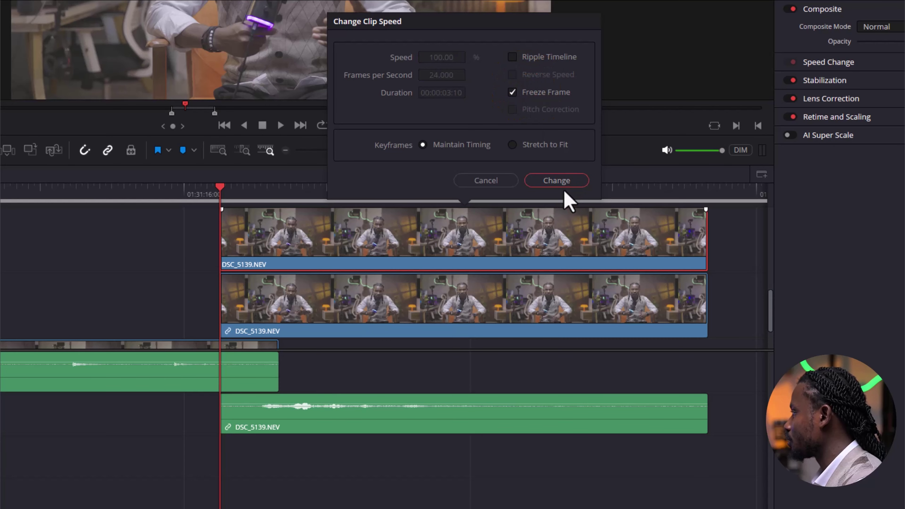
left_click(556, 180)
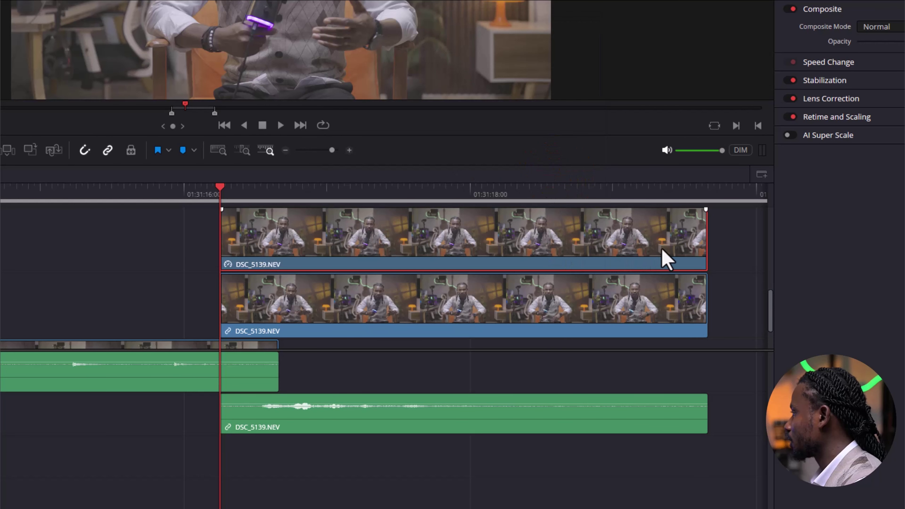
Trim the freeze-frame clip to about a quarter of its length and place it so it ends where the seated-man clip begins.
left_click_drag(707, 242, 611, 215)
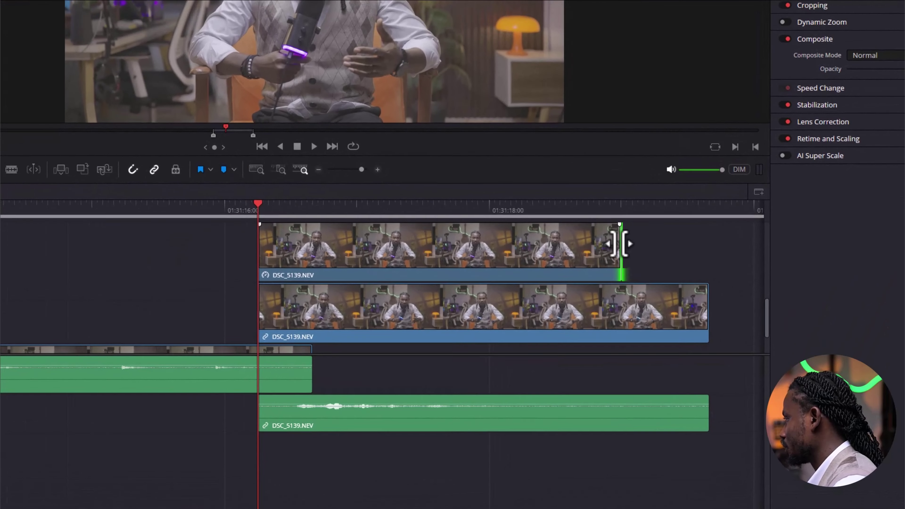
left_click_drag(651, 302, 492, 304)
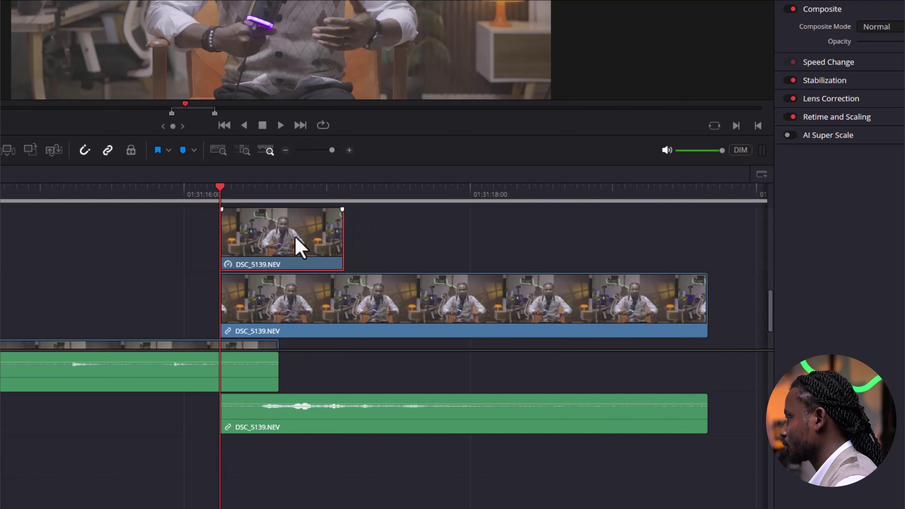
left_click_drag(296, 245, 174, 248)
left_click(107, 240)
mouse_move(111, 239)
left_mouse_down()
mouse_move(125, 237)
mouse_move(119, 244)
left_mouse_up()
left_click_drag(230, 193, 112, 263)
left_click(174, 243)
left_click(143, 193)
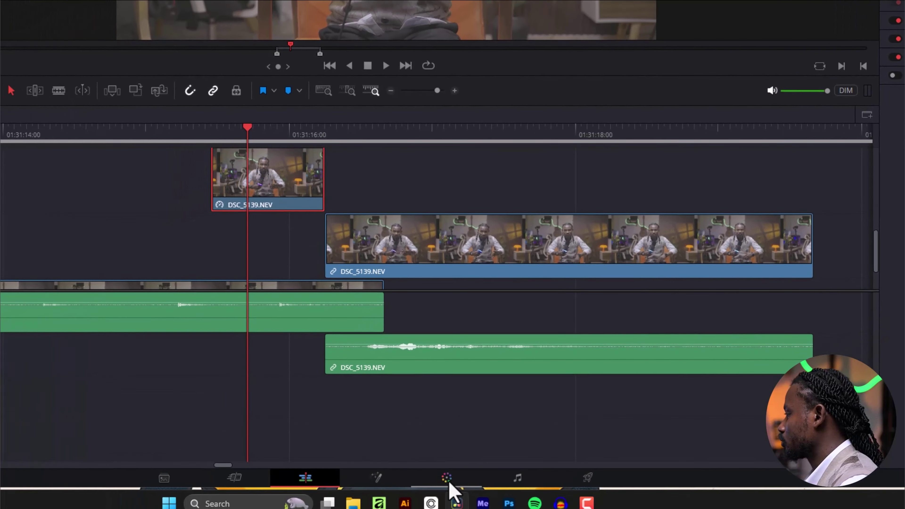
On the Color page, mask the seated man in the freeze frame using Magic Mask with Better quality and Iterations 10.
left_click(463, 470)
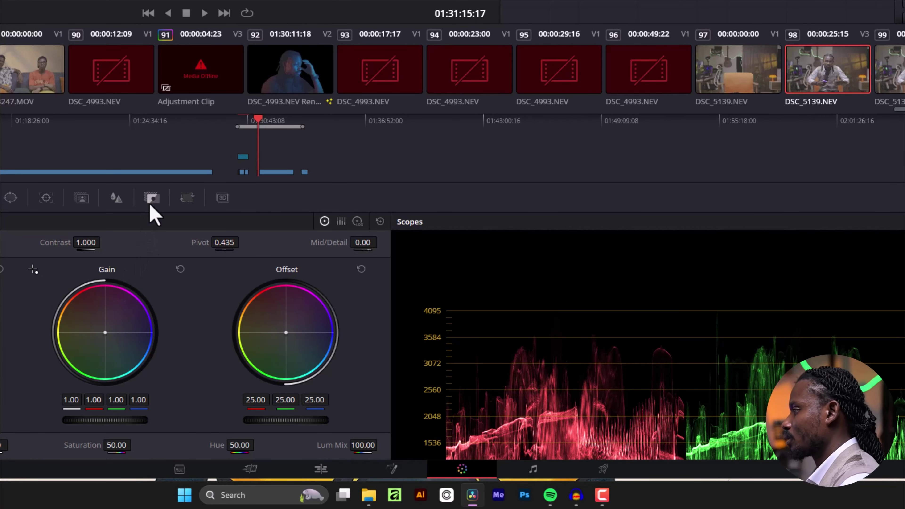
left_click(89, 205)
left_click(349, 279)
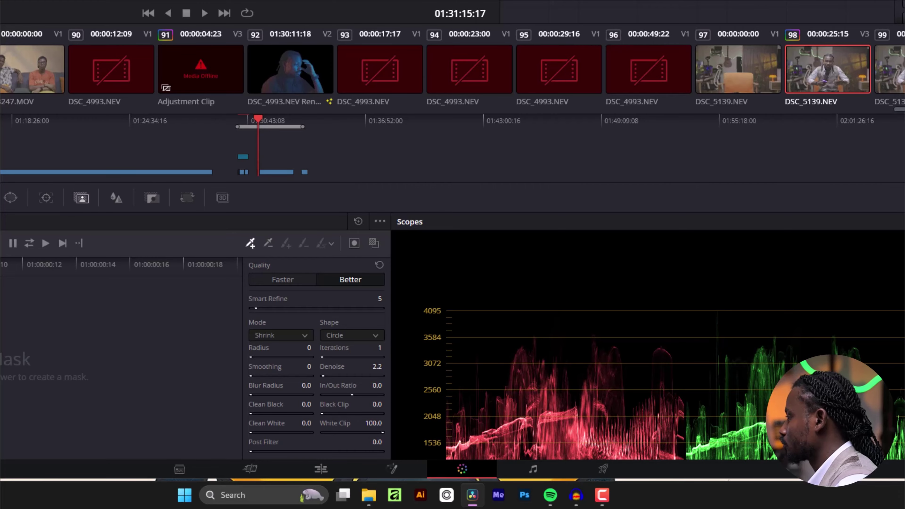
left_click_drag(327, 356, 342, 356)
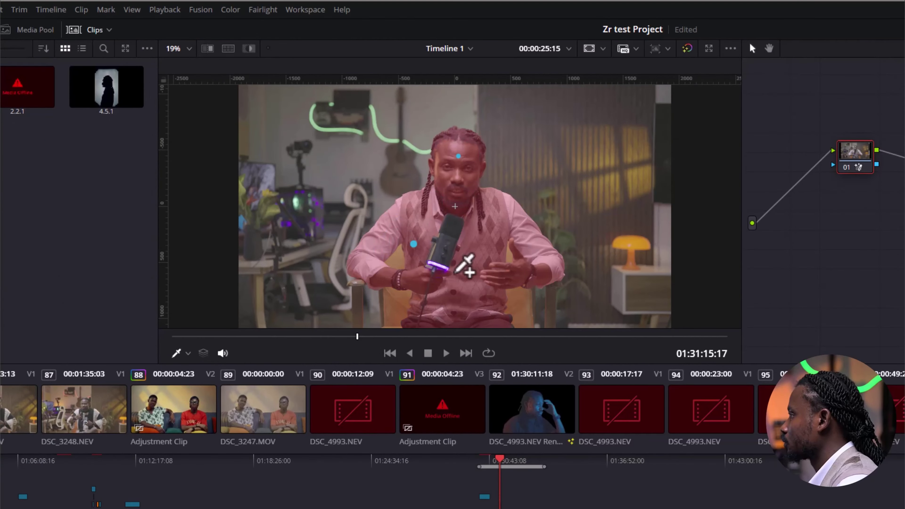
Track the man's Magic Mask forward and backward through the freeze-frame clip.
scroll(461, 221, "up", 3)
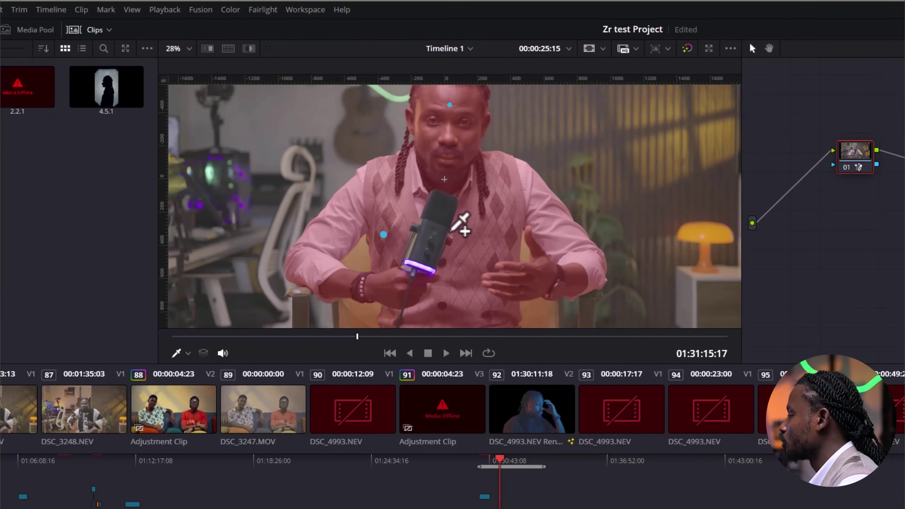
scroll(467, 214, "down", 2)
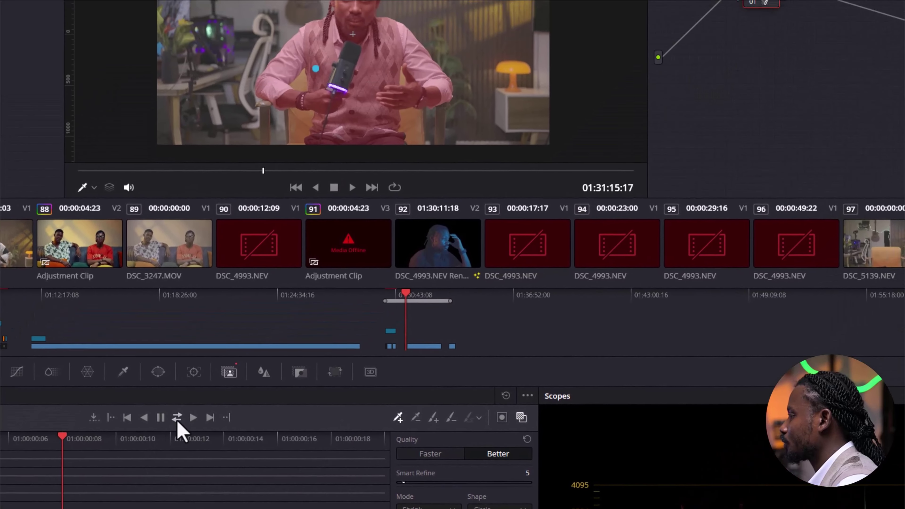
left_click(177, 417)
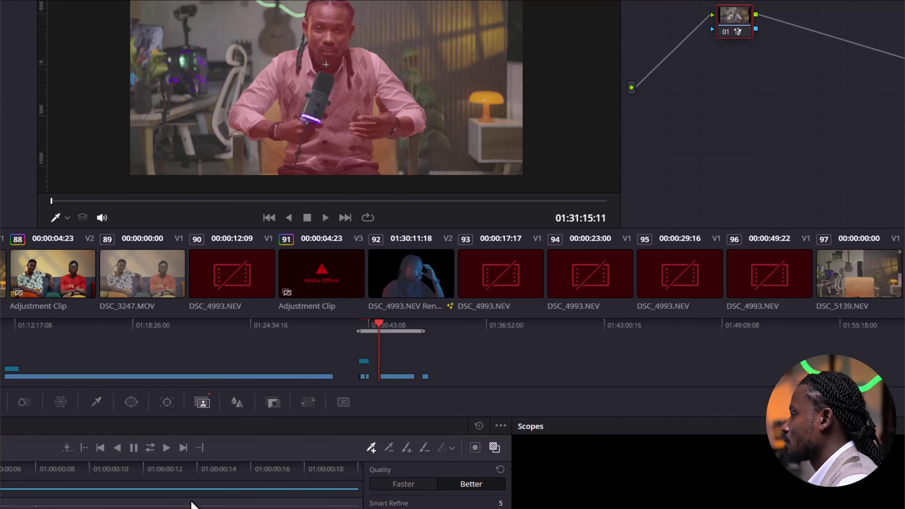
Add an alpha output to the node graph and connect node 01's mask output to it.
right_click(773, 64)
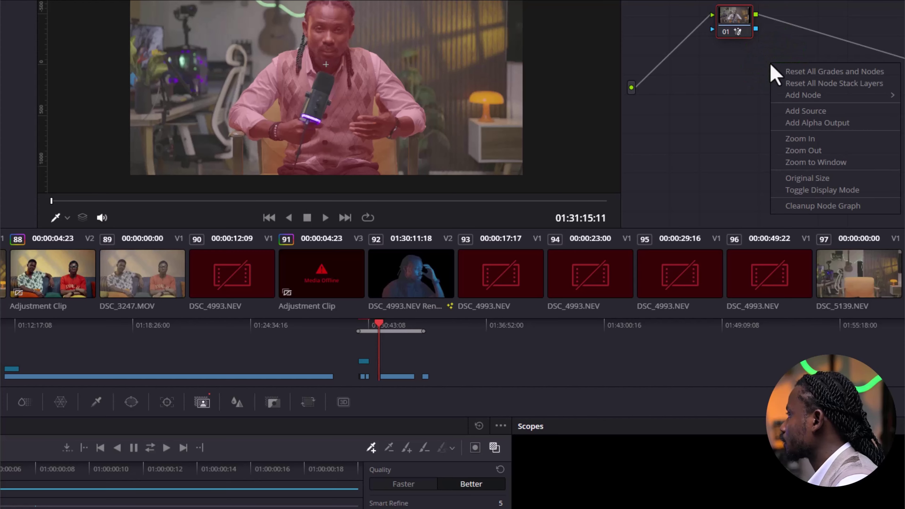
left_click(831, 127)
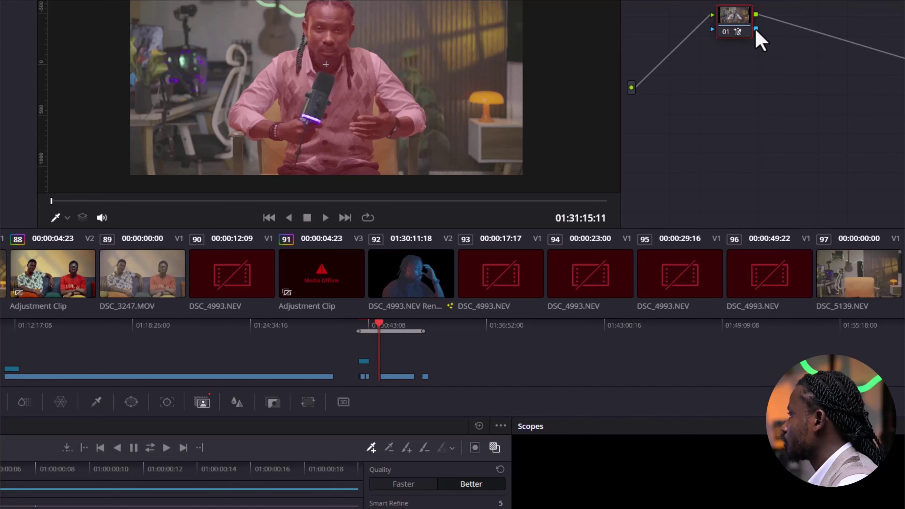
left_click_drag(756, 30, 904, 108)
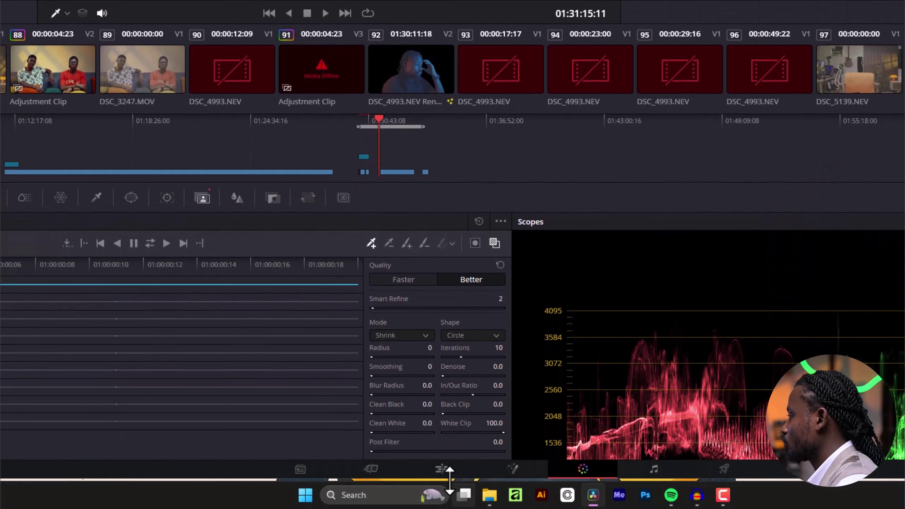
Back on the Edit page, render the freeze-frame clip in place as QuickTime, Uncompressed, ARGB 8-bit, at source resolution.
left_click(409, 486)
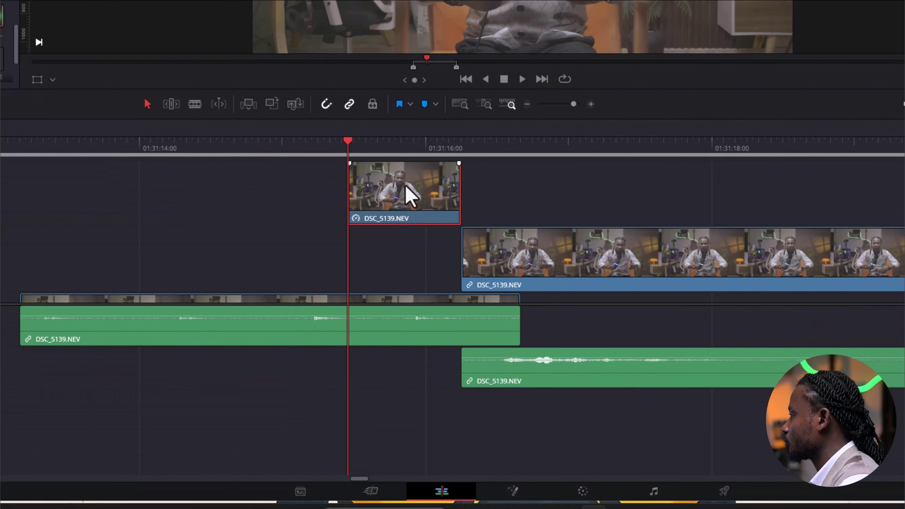
right_click(406, 435)
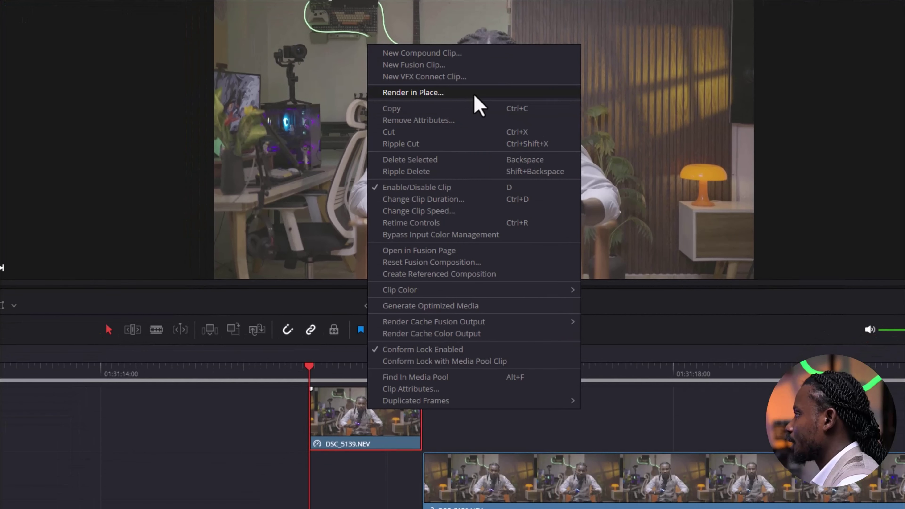
left_click(352, 172)
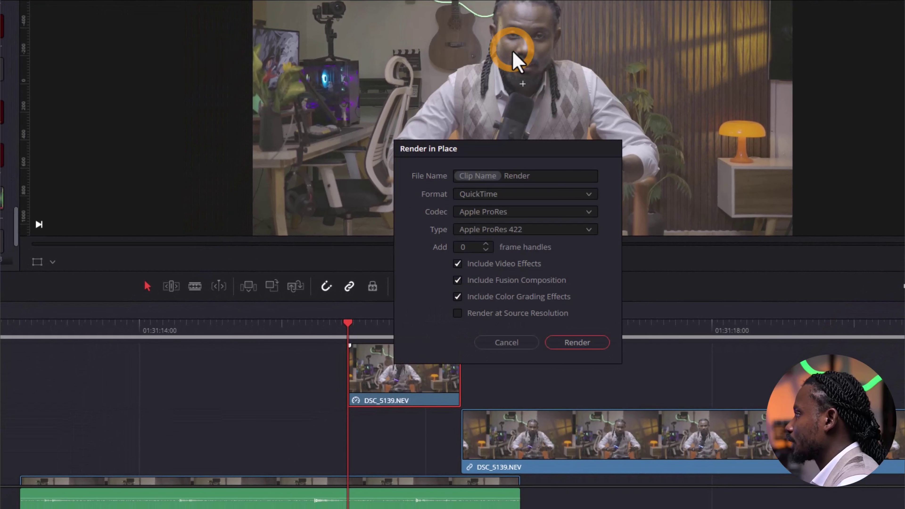
left_click(570, 196)
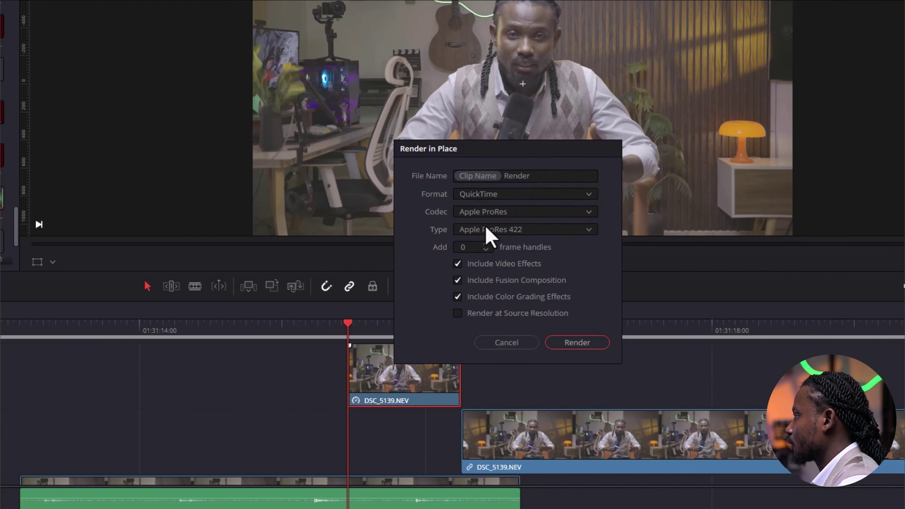
left_click(558, 214)
scroll(503, 307, "down", 4)
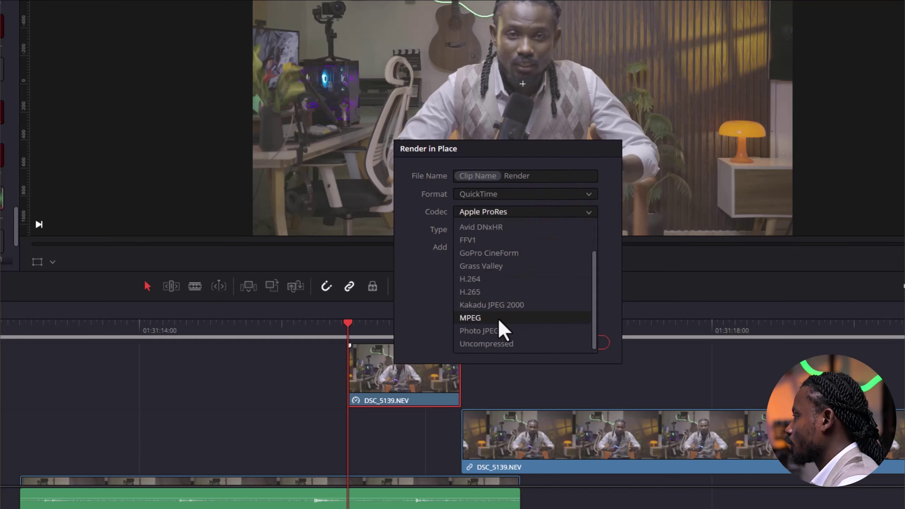
left_click(504, 343)
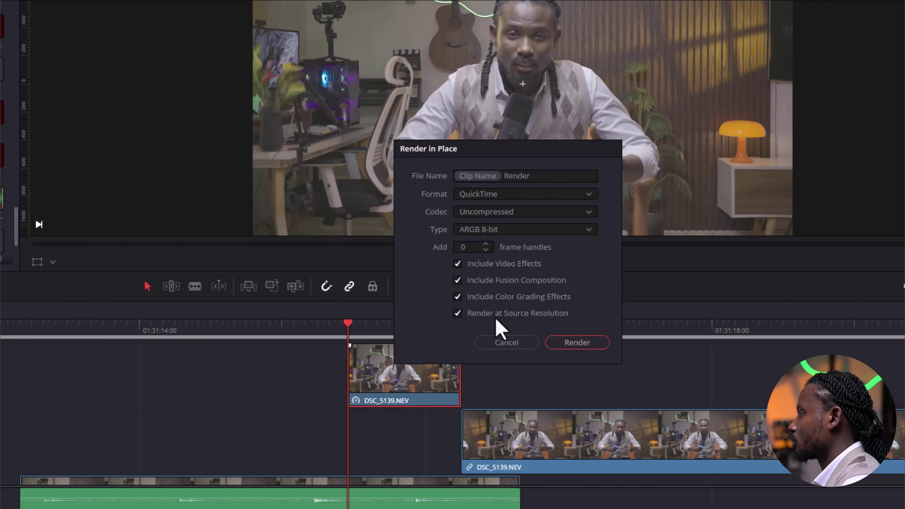
left_click(592, 344)
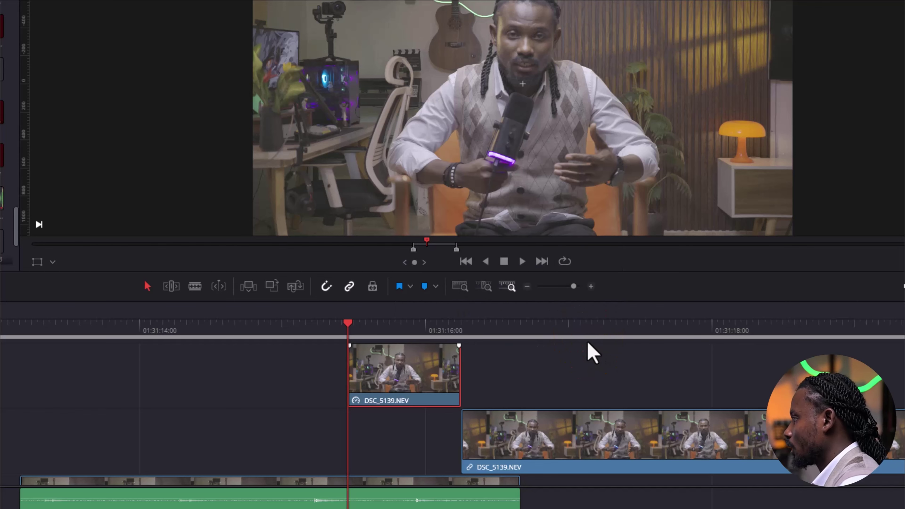
Finish rendering the freeze frame in place, and trim the empty-chair clip's start closer to the cutout clip, playing the cut.
left_click(360, 266)
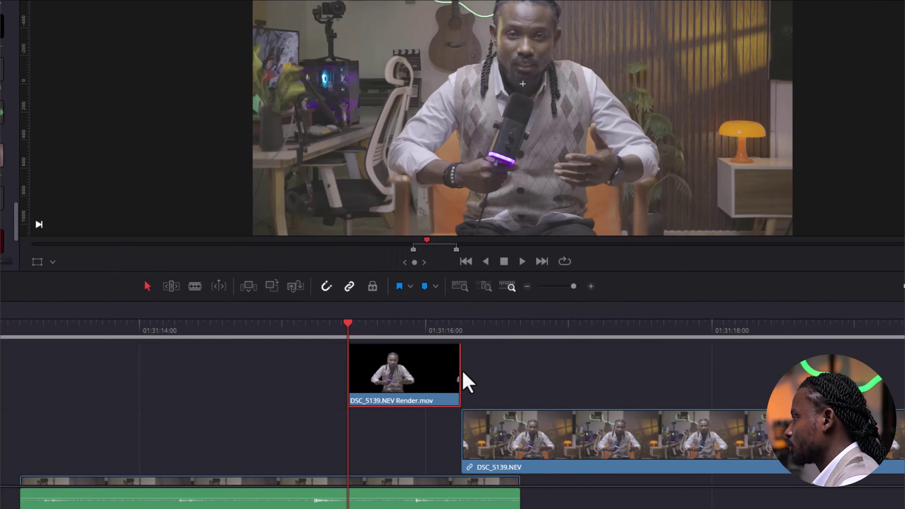
left_click(209, 437)
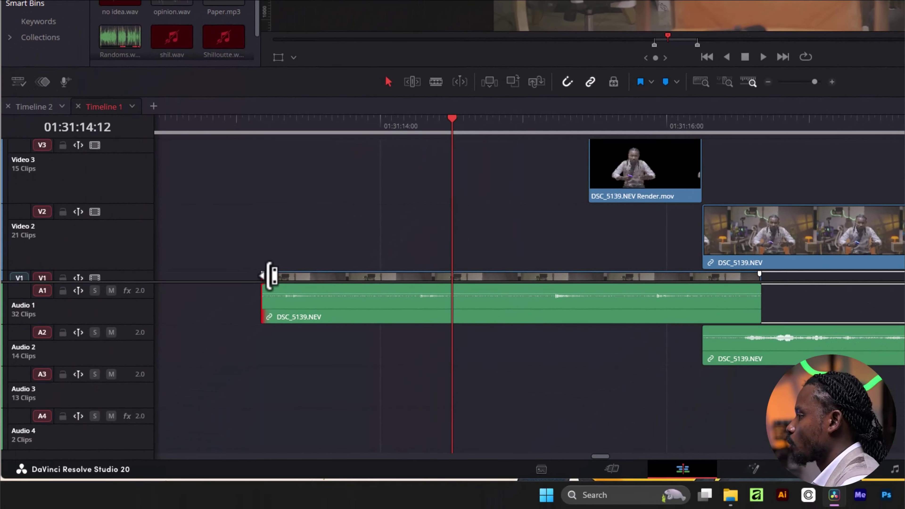
left_click_drag(188, 343, 408, 345)
key("space")
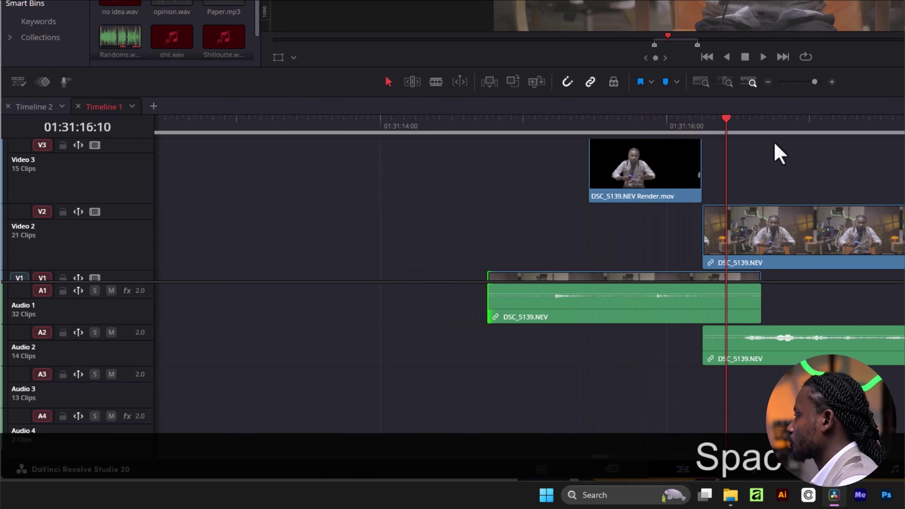
left_click_drag(726, 120, 548, 160)
key("space")
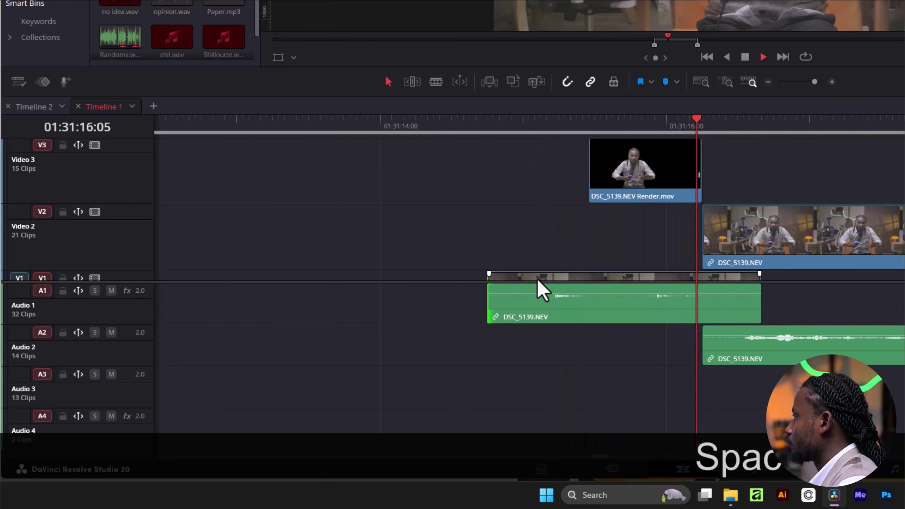
key("space")
Trim the start of the rendered cutout clip on Video 3 to 01:31:15:19 and play through the transition.
left_click_drag(587, 167, 624, 167)
key("space")
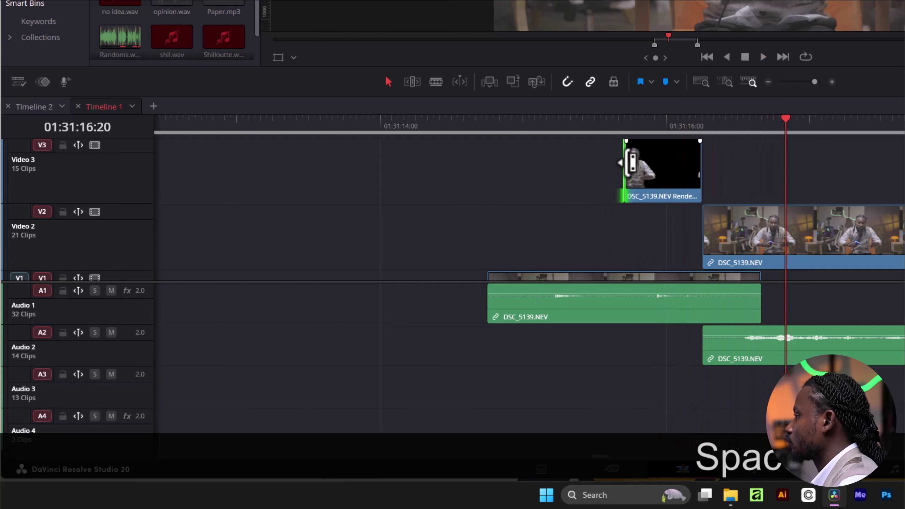
mouse_move(634, 162)
left_mouse_down()
mouse_move(651, 171)
mouse_move(637, 168)
left_mouse_up()
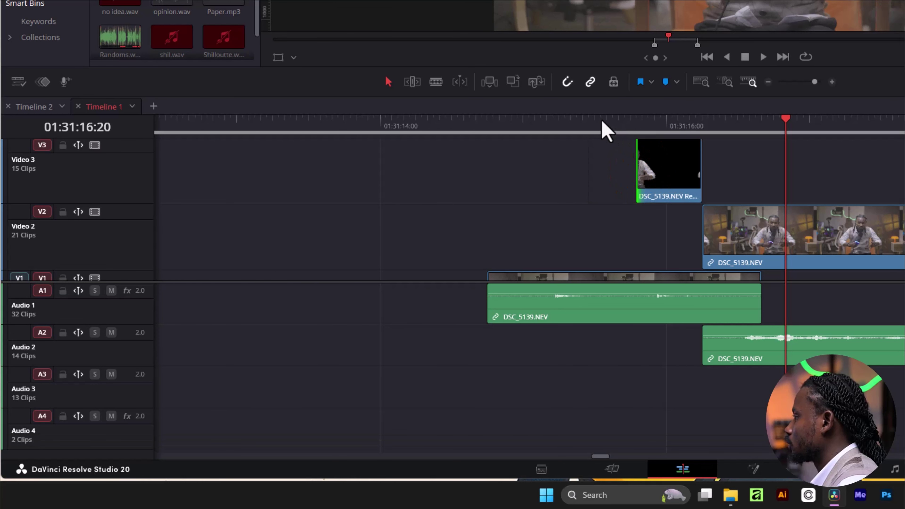
left_click(618, 125)
key("space")
key("space")
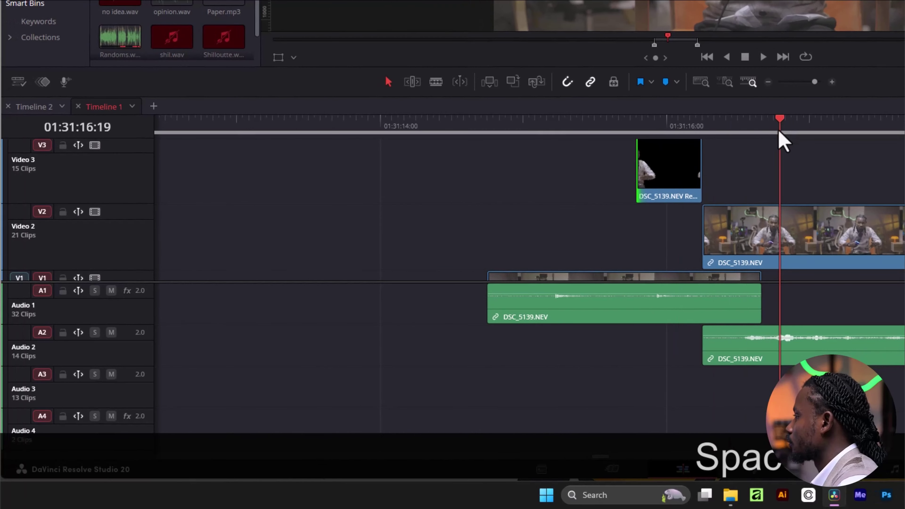
left_click_drag(778, 131, 588, 175)
key("space")
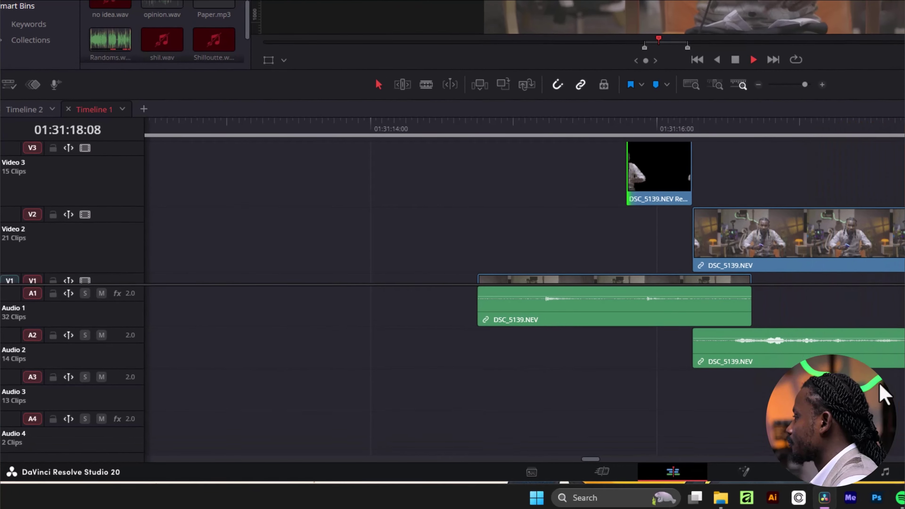
key("space")
Trim slightly more off the start of the empty-chair clip on Video 1.
left_click(237, 305)
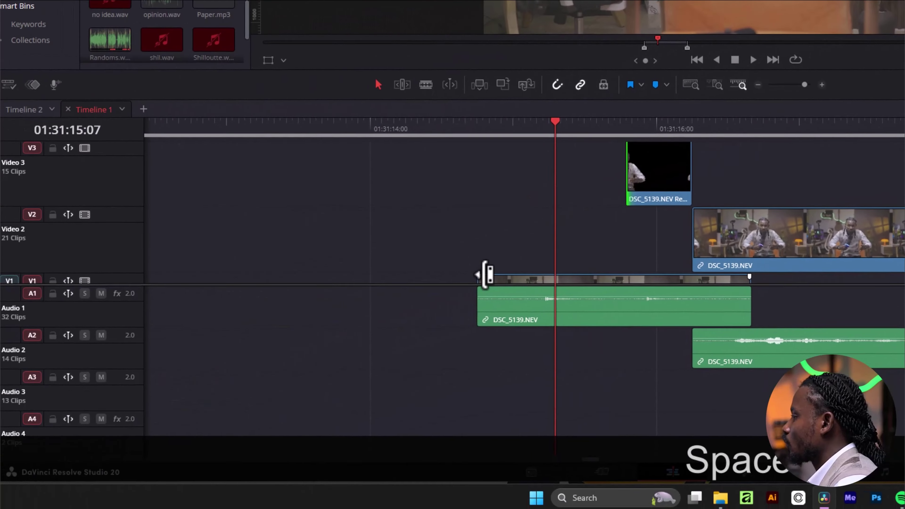
left_click_drag(164, 370, 190, 366)
left_click_drag(524, 273, 524, 273)
On the Color page, turn the cutout into a white silhouette with Gain 3.08, Offset 92.20 and Lift 0.56.
left_click_drag(574, 129, 653, 146)
left_click(679, 168)
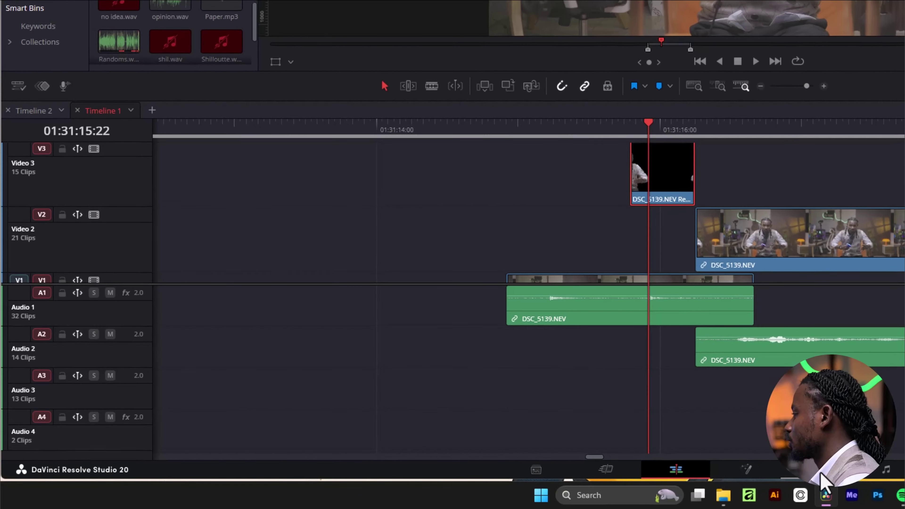
left_click(594, 480)
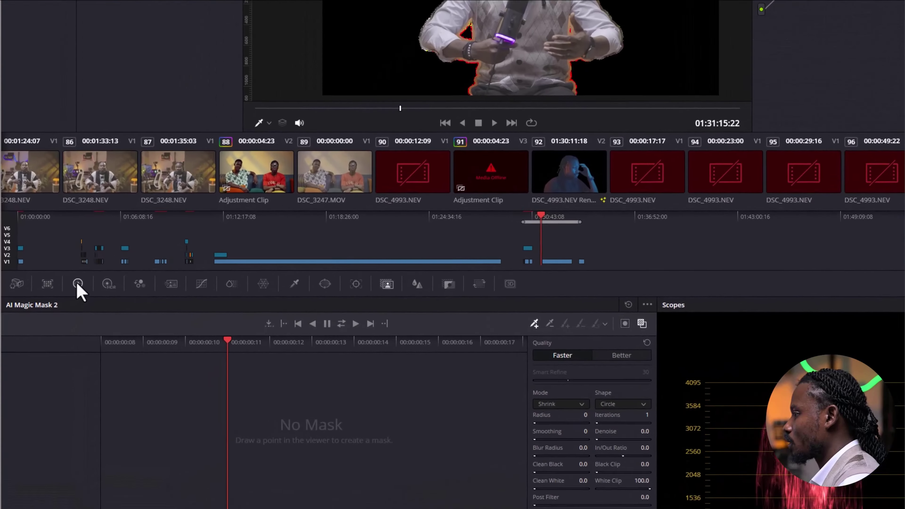
left_click(54, 322)
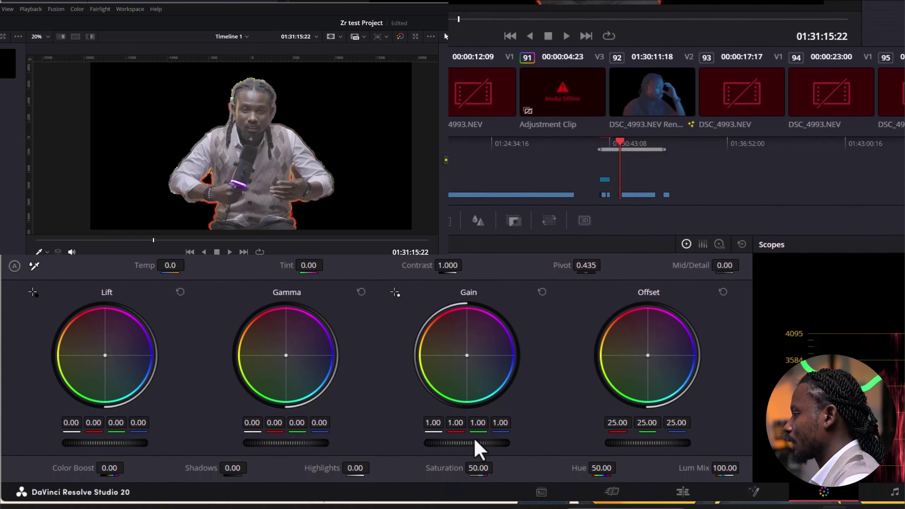
left_click_drag(481, 488, 517, 489)
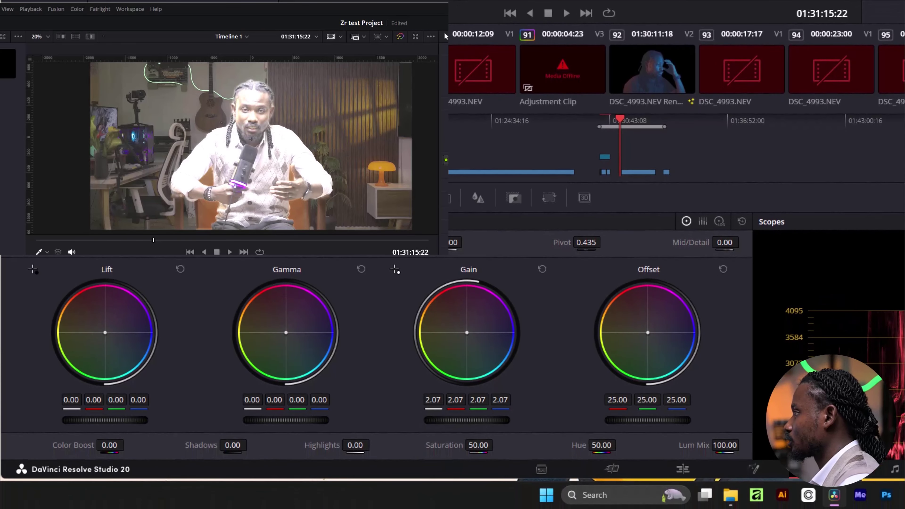
left_click_drag(467, 420, 488, 420)
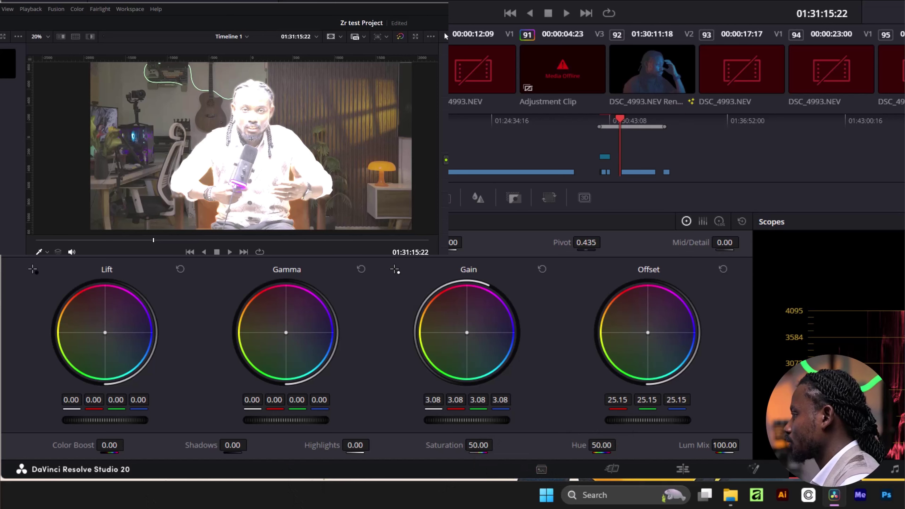
left_click_drag(648, 420, 552, 446)
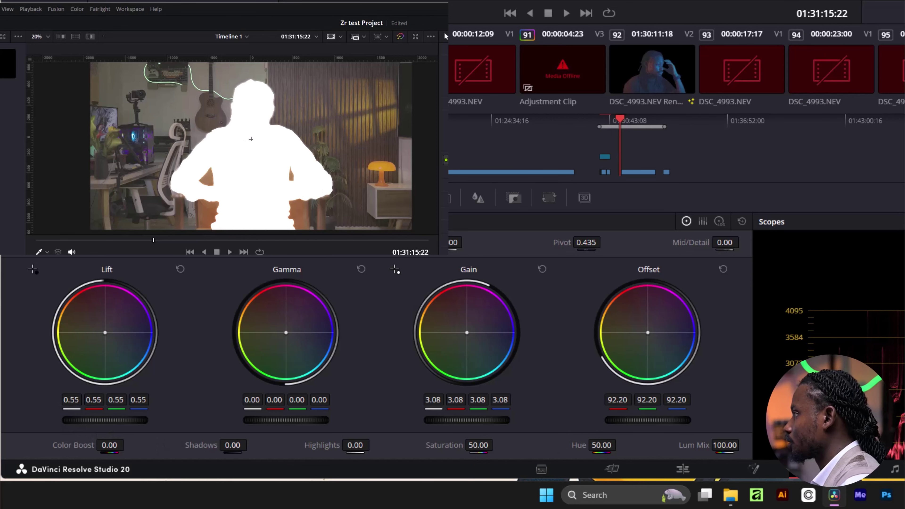
left_click_drag(105, 420, 122, 420)
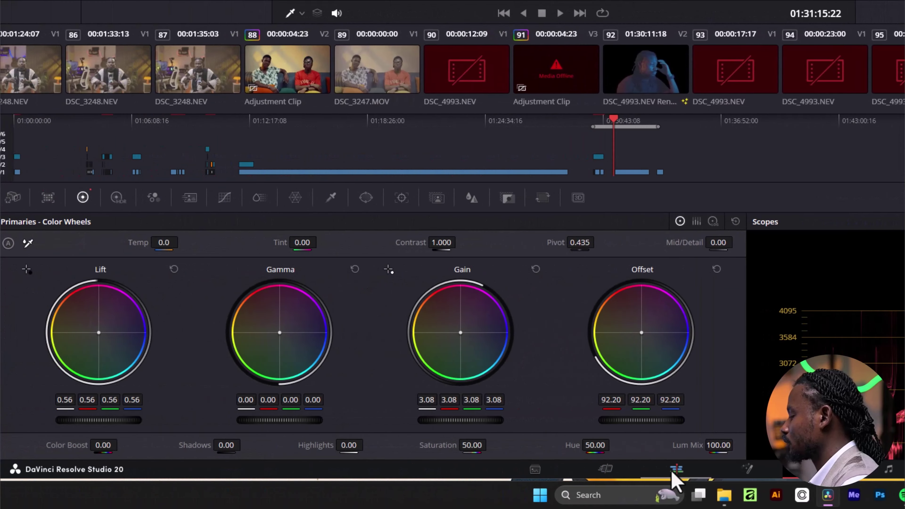
Return to the Edit page and play the empty-chair-to-talking transition to check the white silhouette.
left_click(79, 469)
left_click(586, 125)
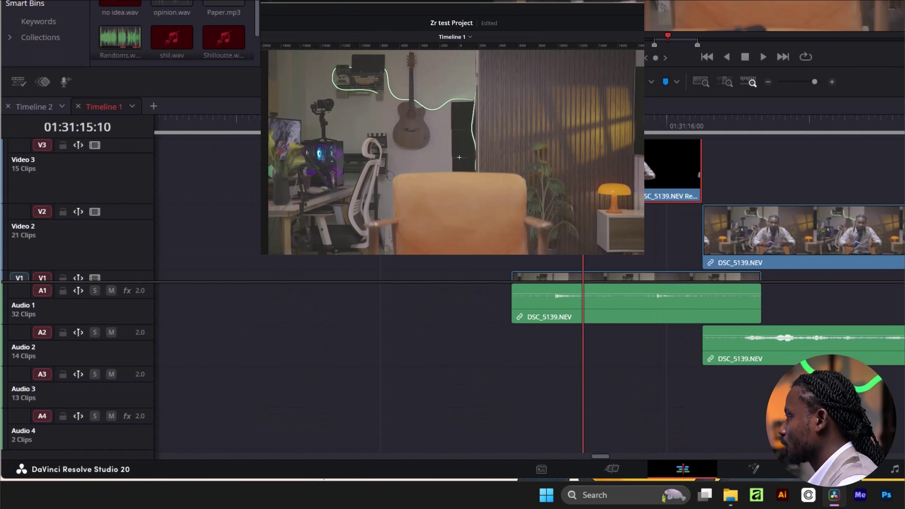
key("space")
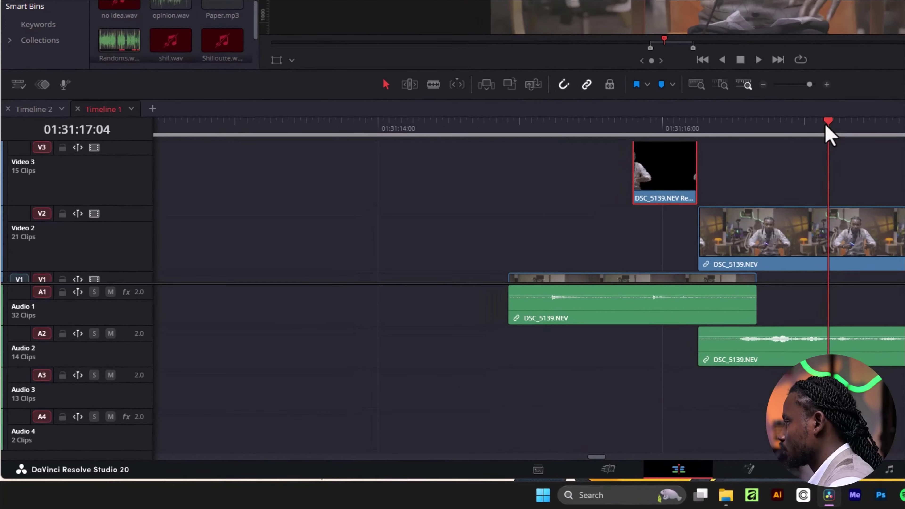
left_click_drag(497, 278, 395, 306)
left_click_drag(657, 171, 689, 184)
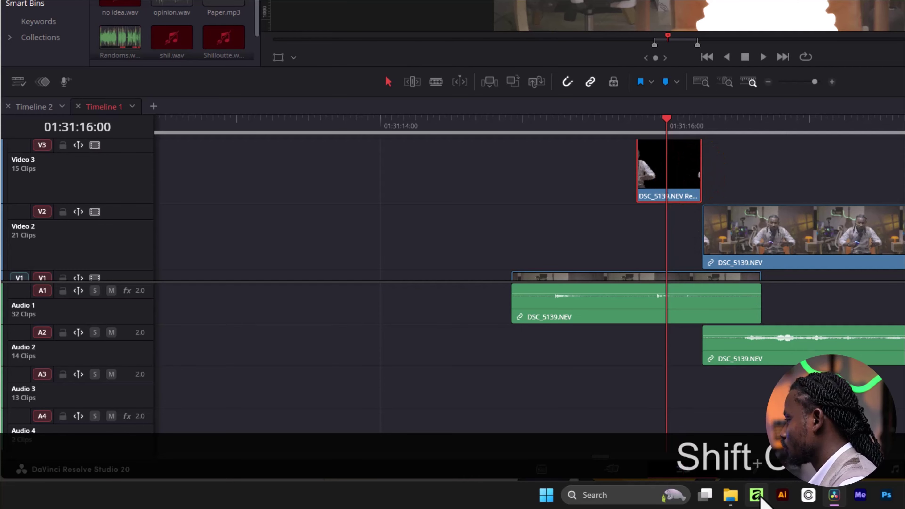
On the Color page, reset the grade on the cutout clip's node 01.
left_click(793, 362)
left_click(750, 404)
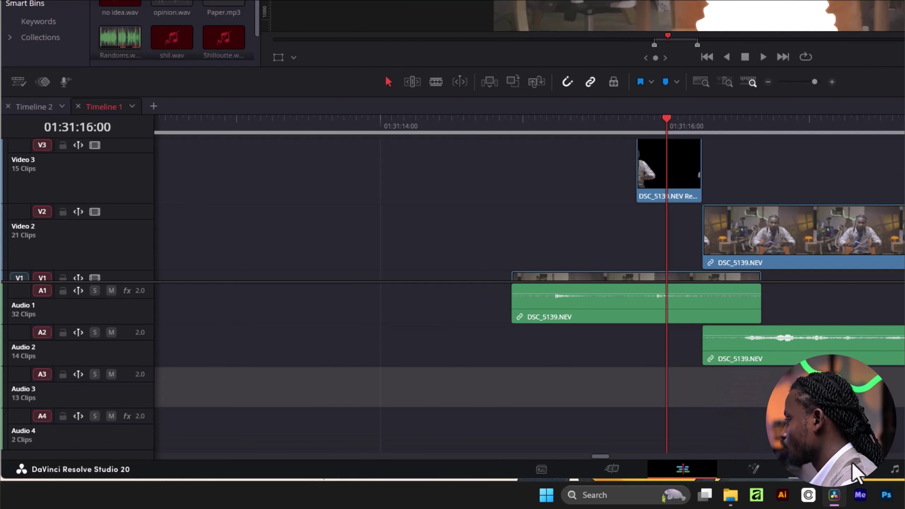
left_click(853, 464)
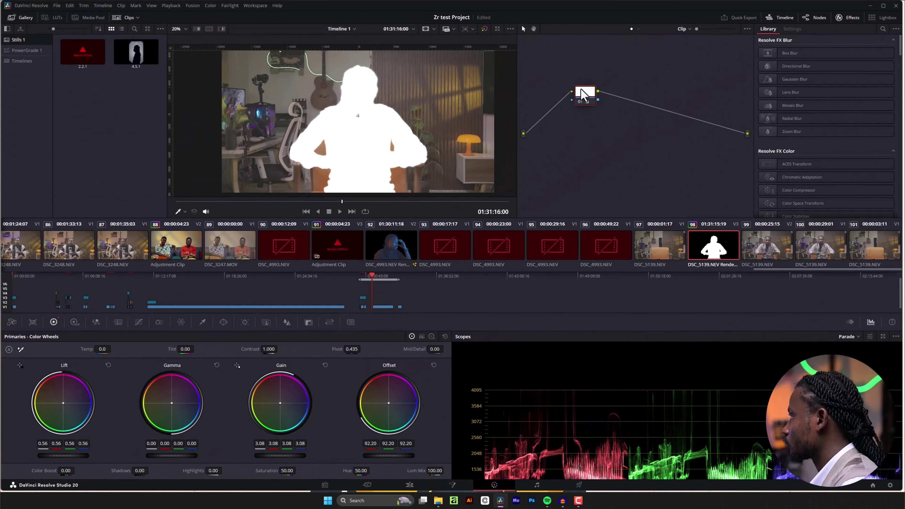
right_click(582, 94)
left_click(608, 105)
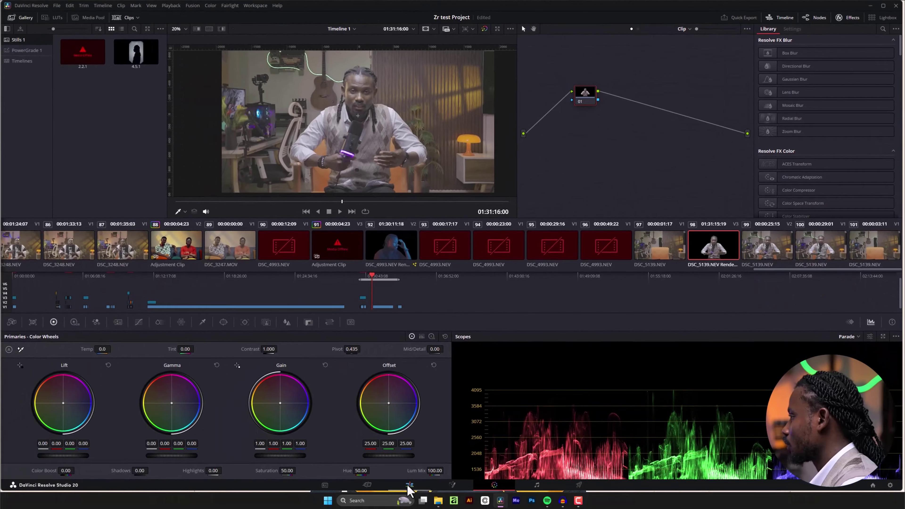
Return to the Edit page, select the rendered cutout clip, and open Flash Effect.lua in Notepad++.
left_click(414, 472)
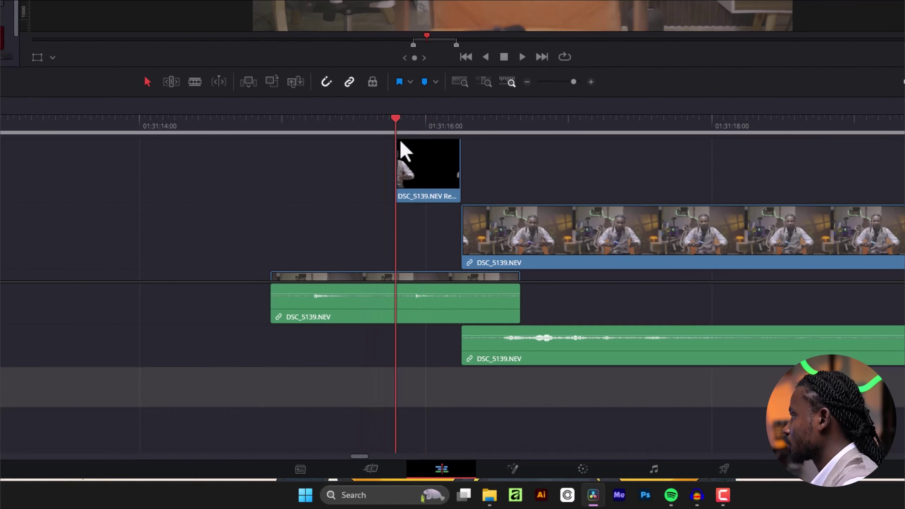
left_click(414, 221)
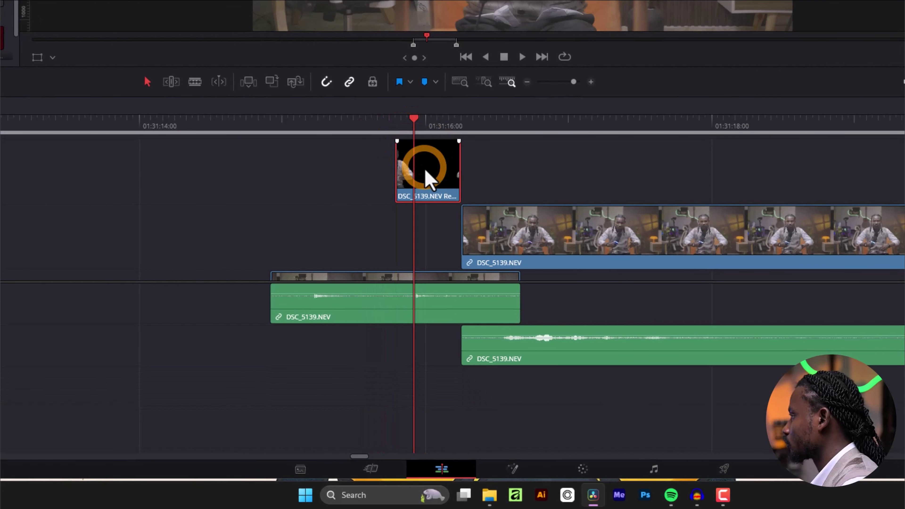
left_click(375, 495)
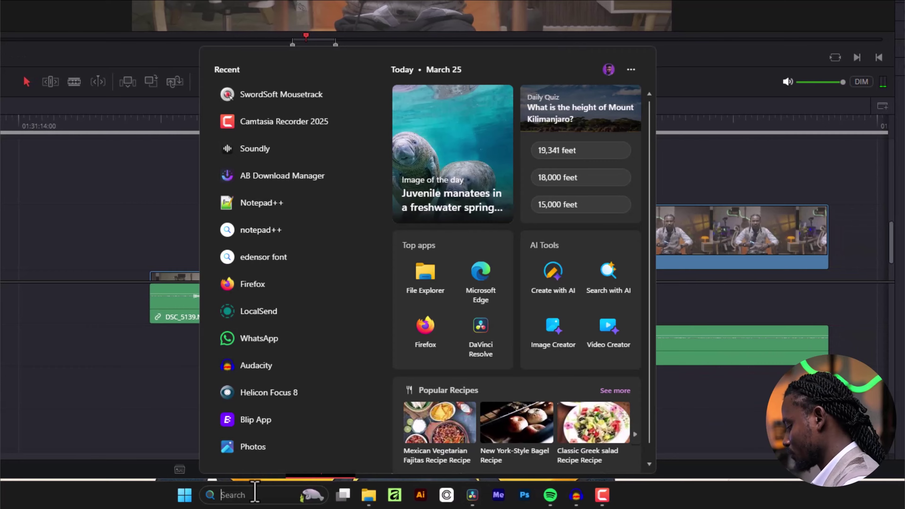
type("notepad")
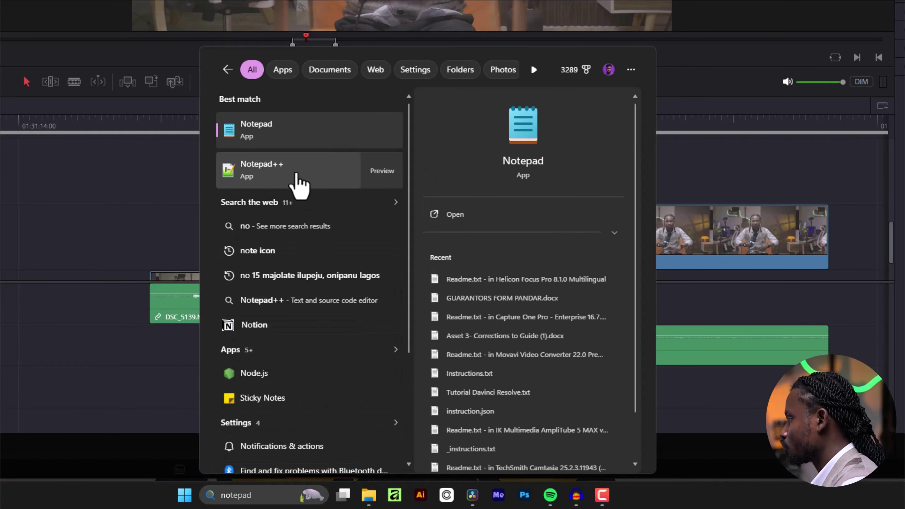
left_click(301, 171)
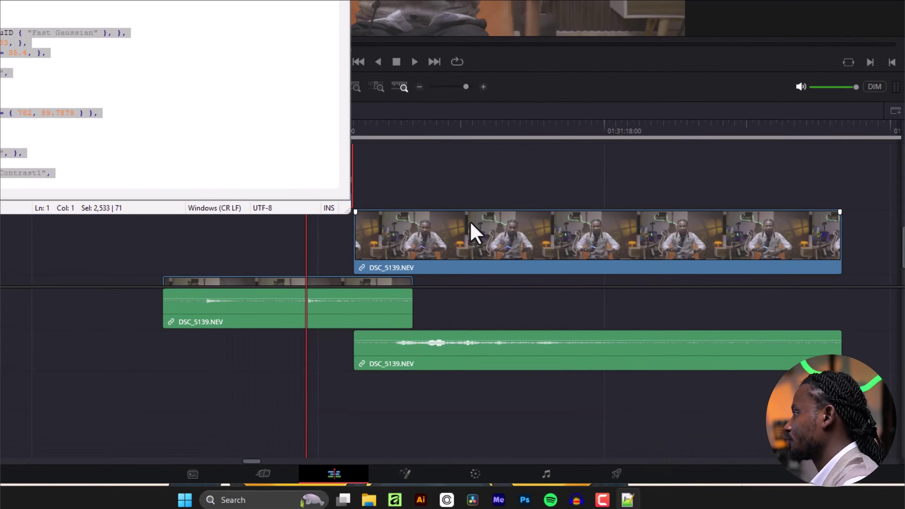
Copy the entire 71-line Flash Effect.lua code and minimize Notepad++ to return to DaVinci Resolve.
key("ctrl+a")
left_click(278, 238)
scroll(285, 233, "down", 20)
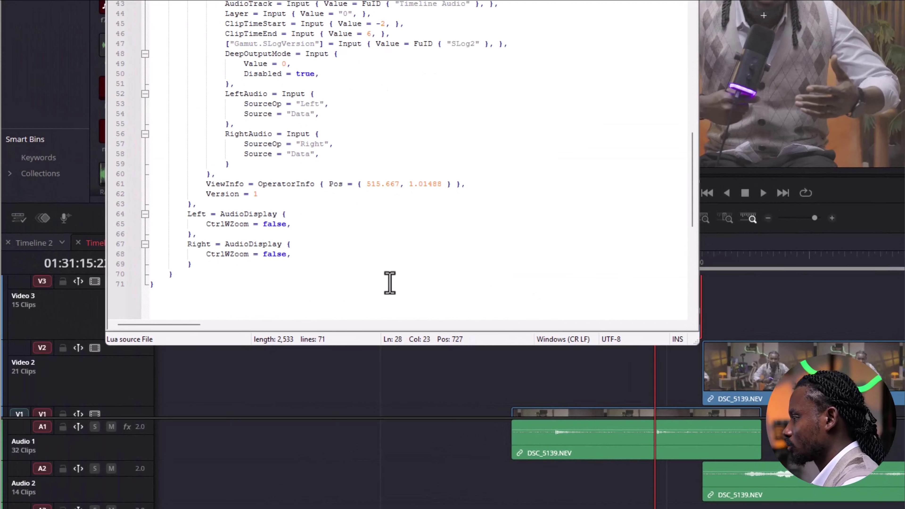
scroll(334, 146, "up", 6)
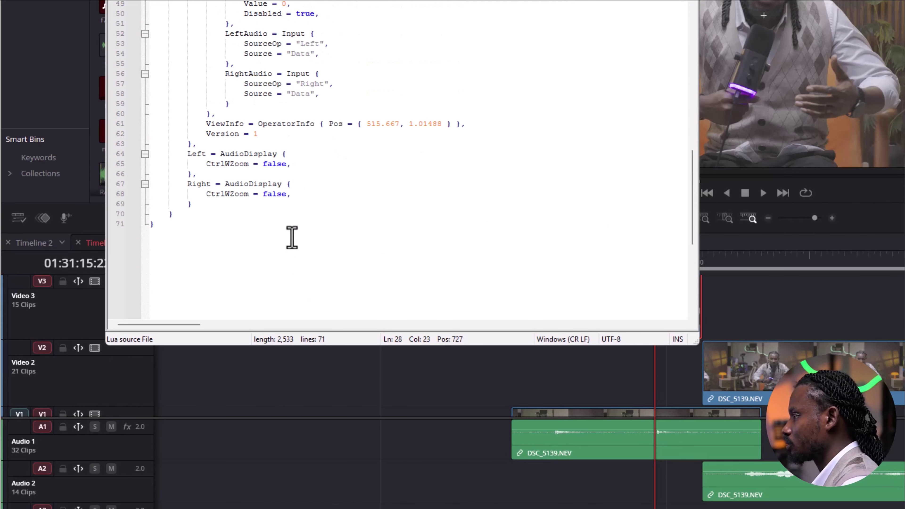
left_click_drag(291, 236, 127, 3)
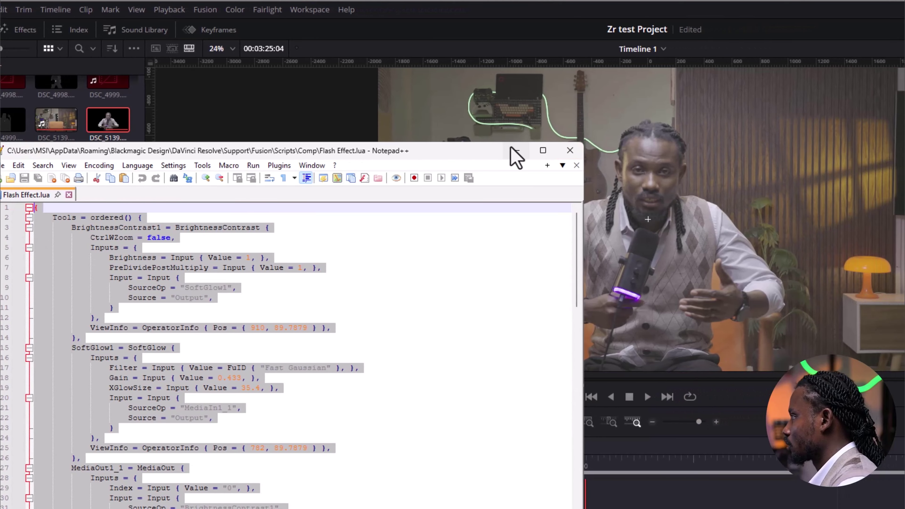
left_click(632, 150)
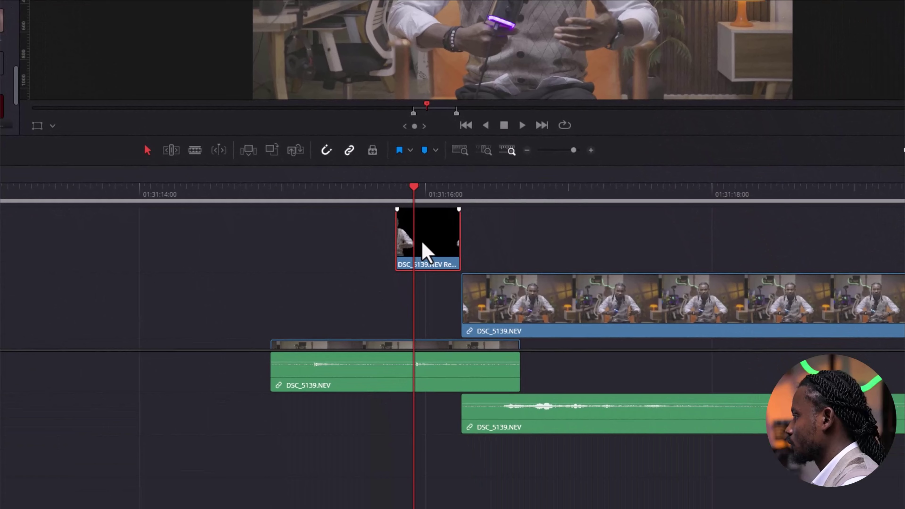
Open the rendered cutout clip in the Fusion page and paste the copied flash effect nodes into its composition.
right_click(487, 388)
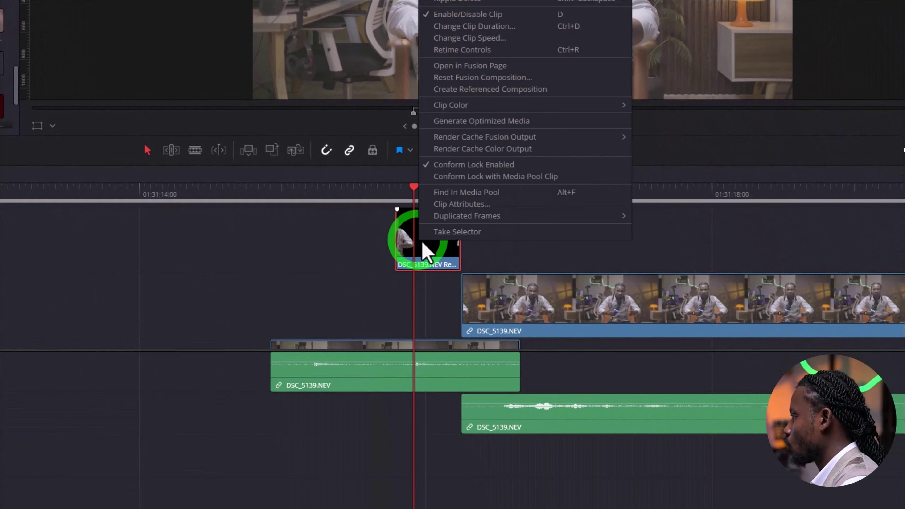
left_click(484, 71)
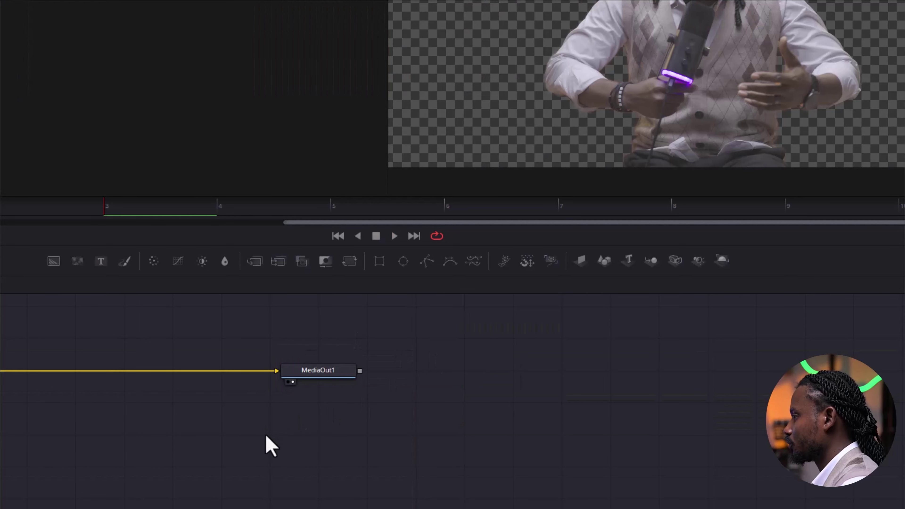
key("ctrl+v")
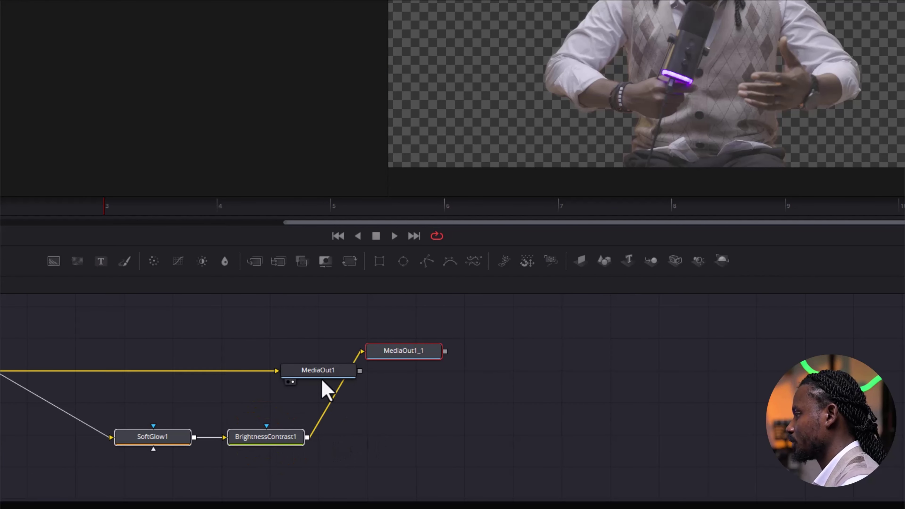
Delete the original MediaOut1 and MediaIn1 nodes, keeping the pasted SoftGlow and BrightnessContrast chain.
left_click(321, 371)
key("BackSpace")
left_click(44, 310)
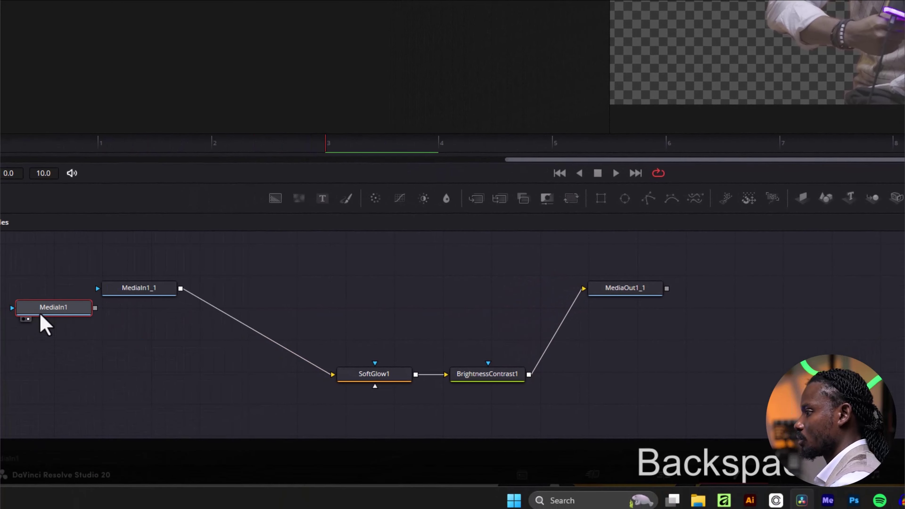
key("BackSpace")
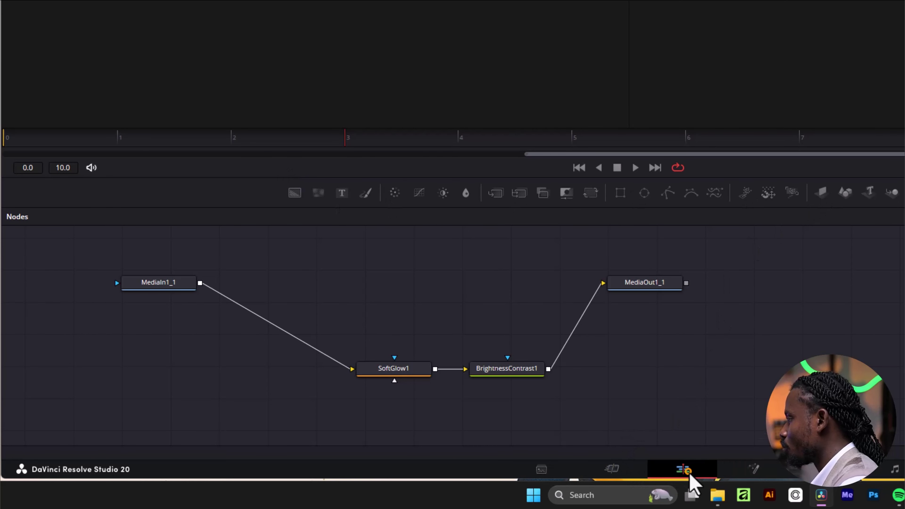
Return to the Edit page and scrub across the cutout clip to review the glowing flash before the talking clip.
left_click(685, 472)
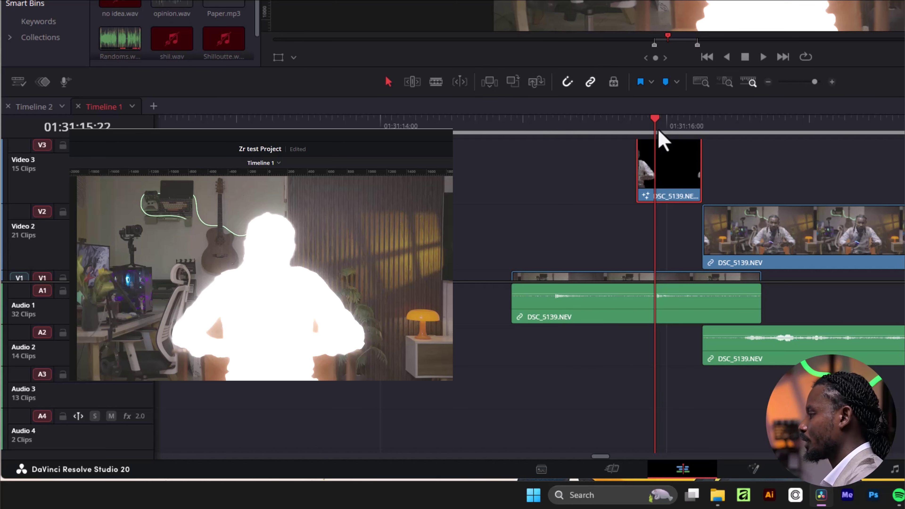
left_click_drag(652, 133, 689, 225)
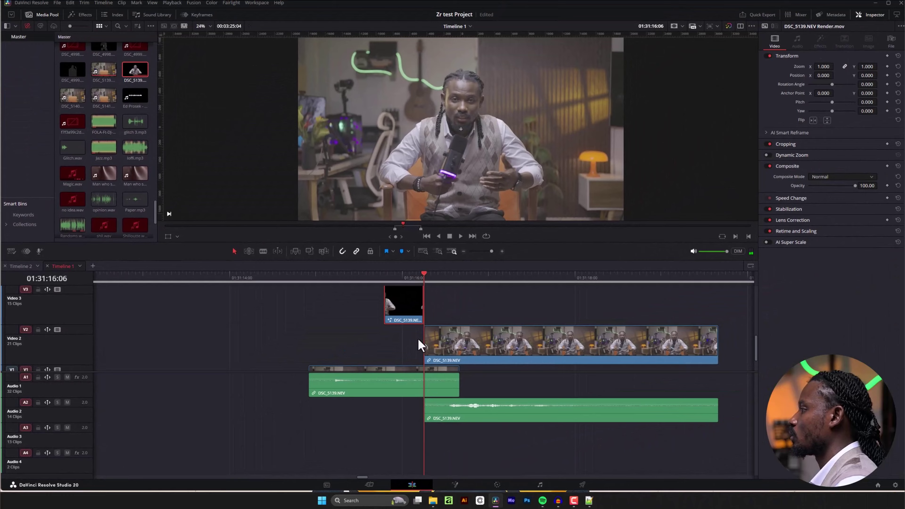
left_click_drag(418, 338, 410, 338)
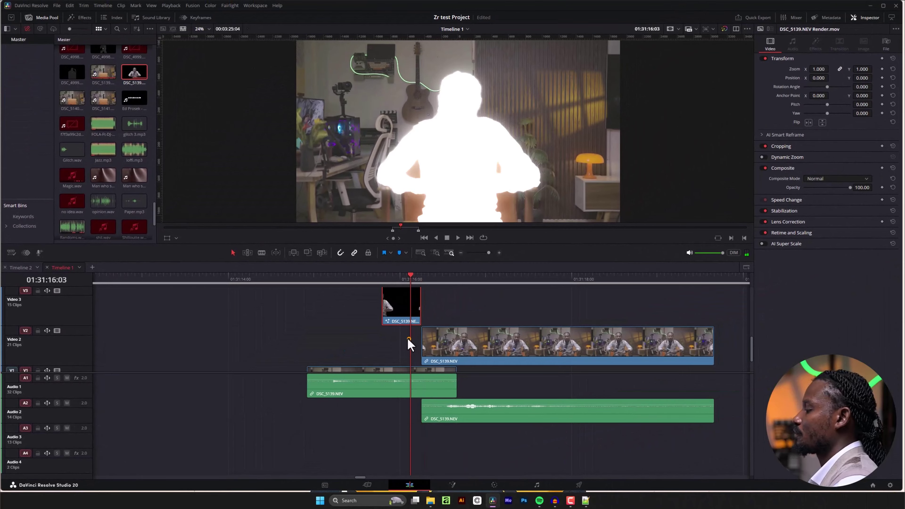